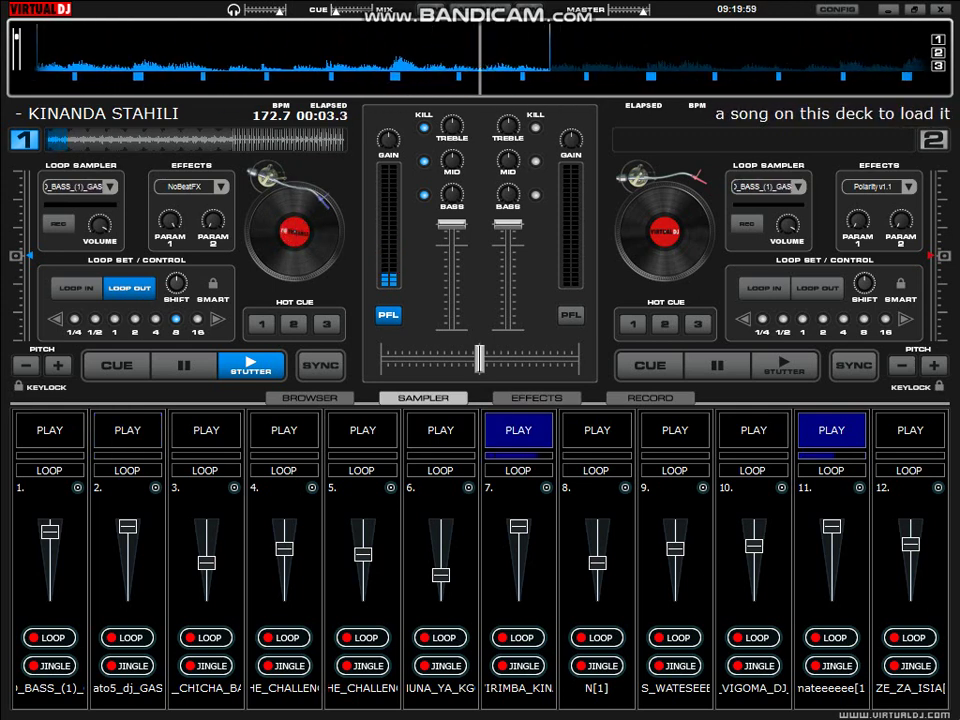
Start samples 6, 9, 8 and 12 in the sampler alongside the samples already playing
key("6")
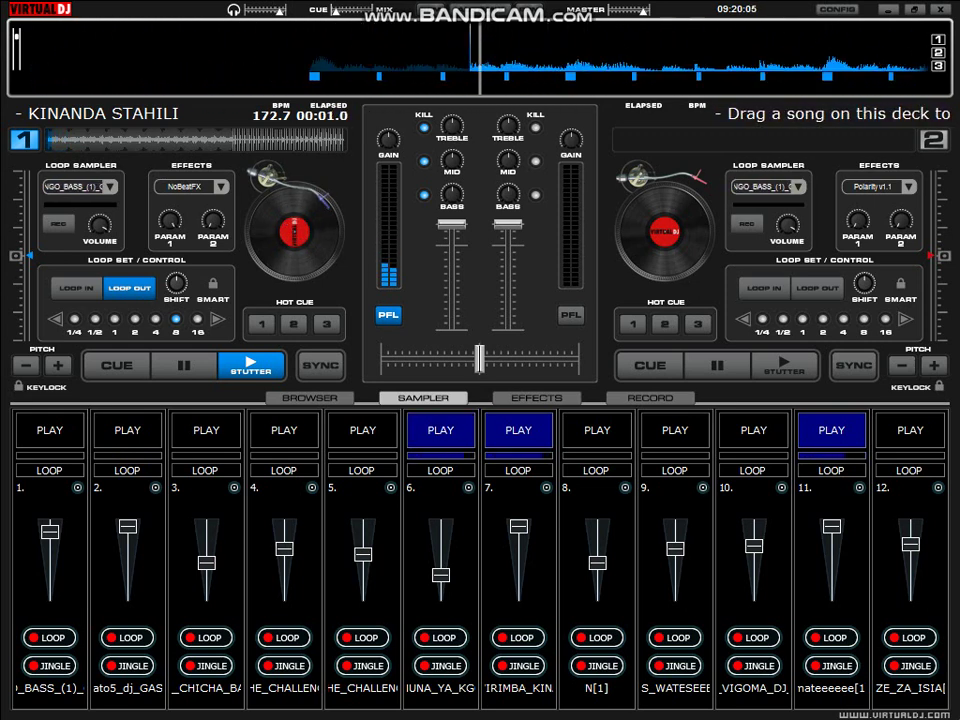
key("9")
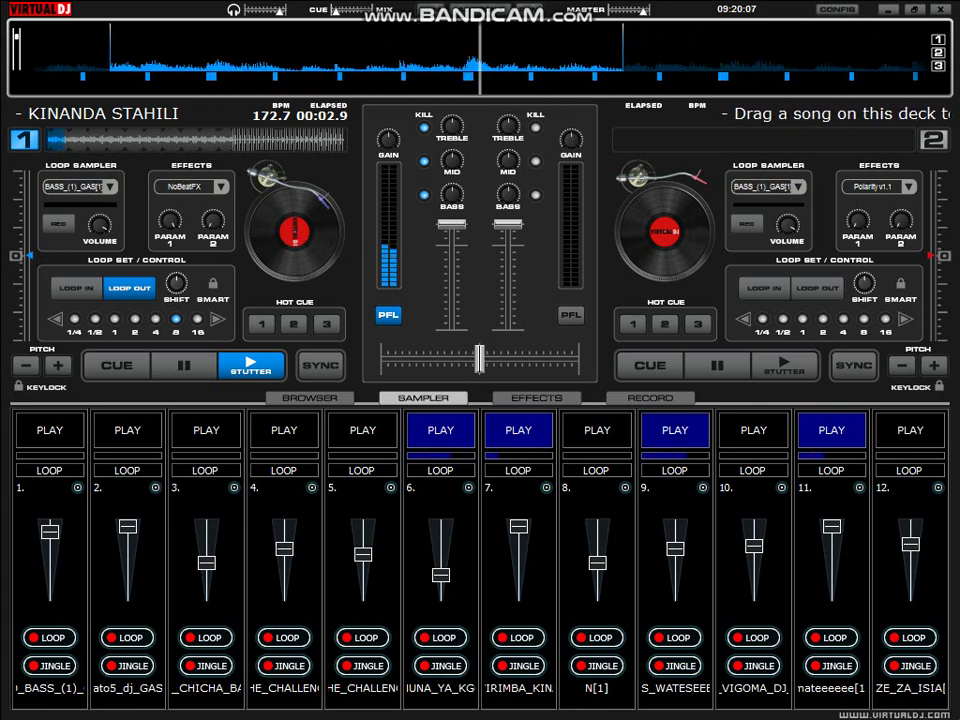
key("8")
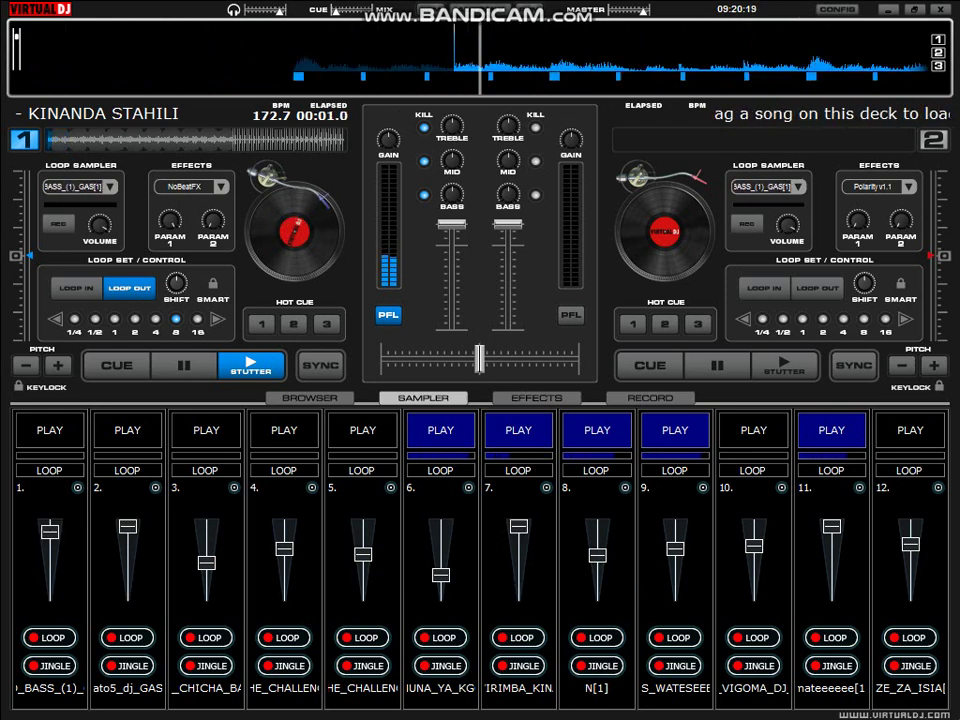
key("F12")
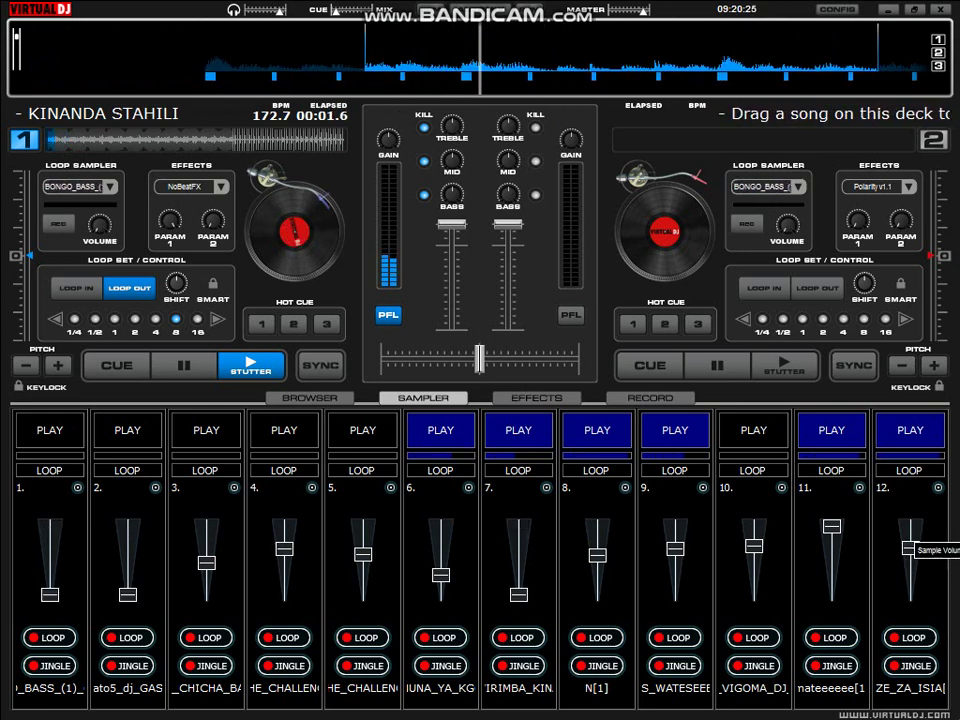
Stop samples 8 and 11 and start sample 5 in the running mix
key("F8")
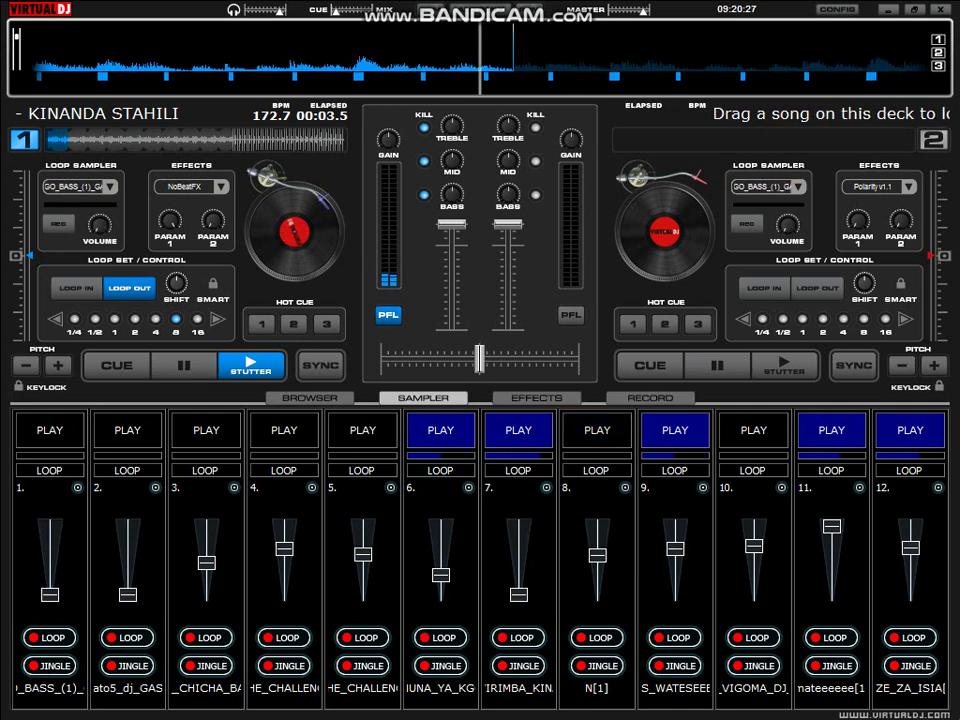
key("F7")
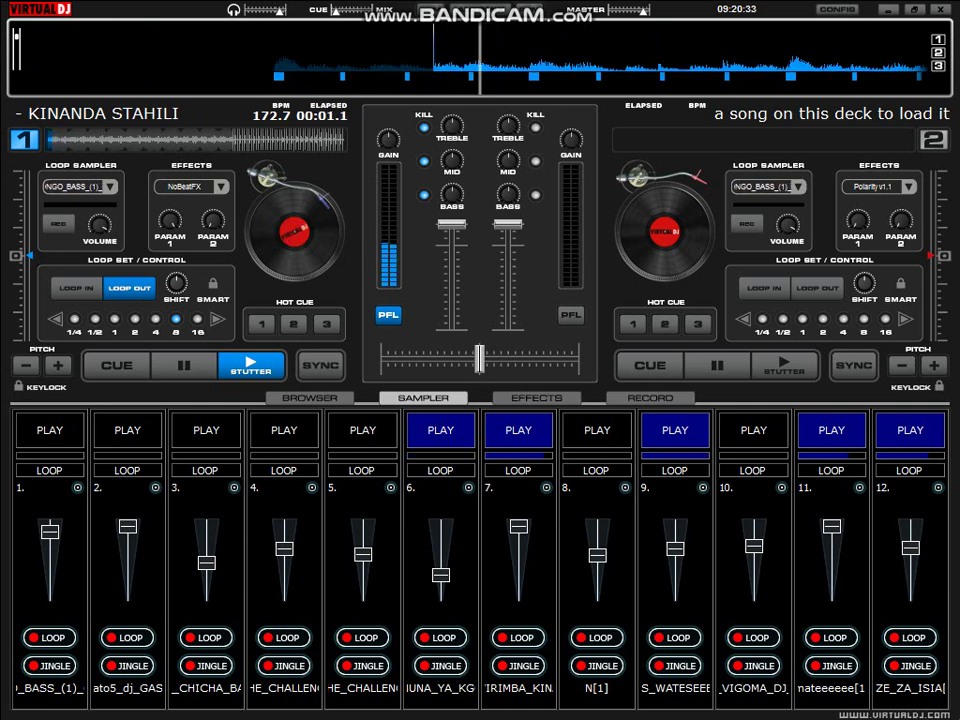
key("F5")
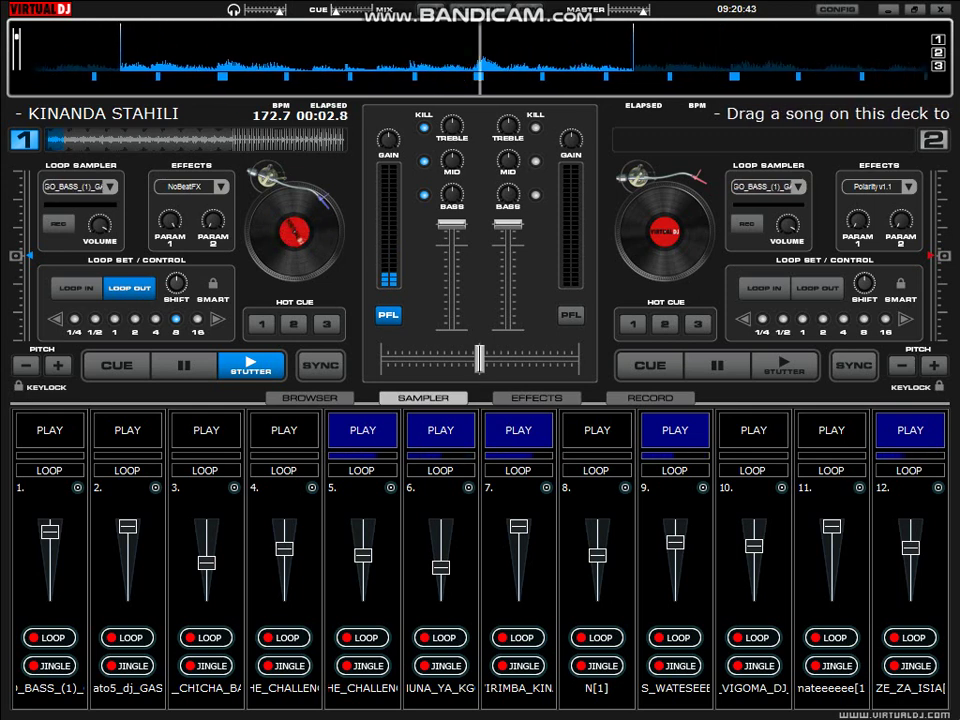
Replace sample 12 with sample 8, and switch playback from sample 5 to 4 and on to sample 3
key("F8")
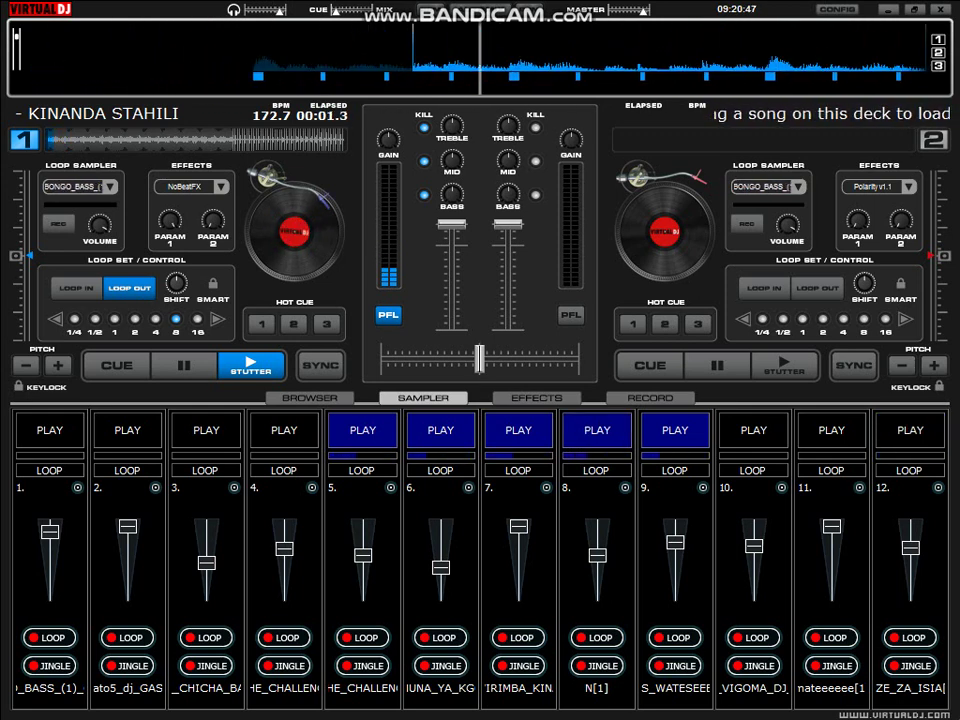
key("F5")
key("F4")
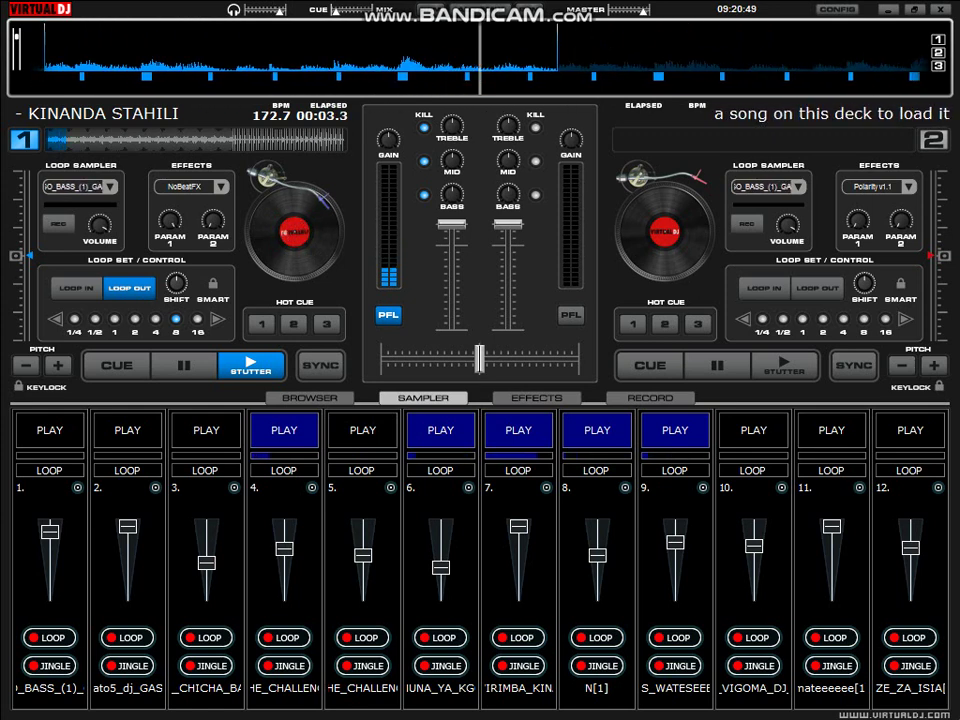
key("F3")
key("F4")
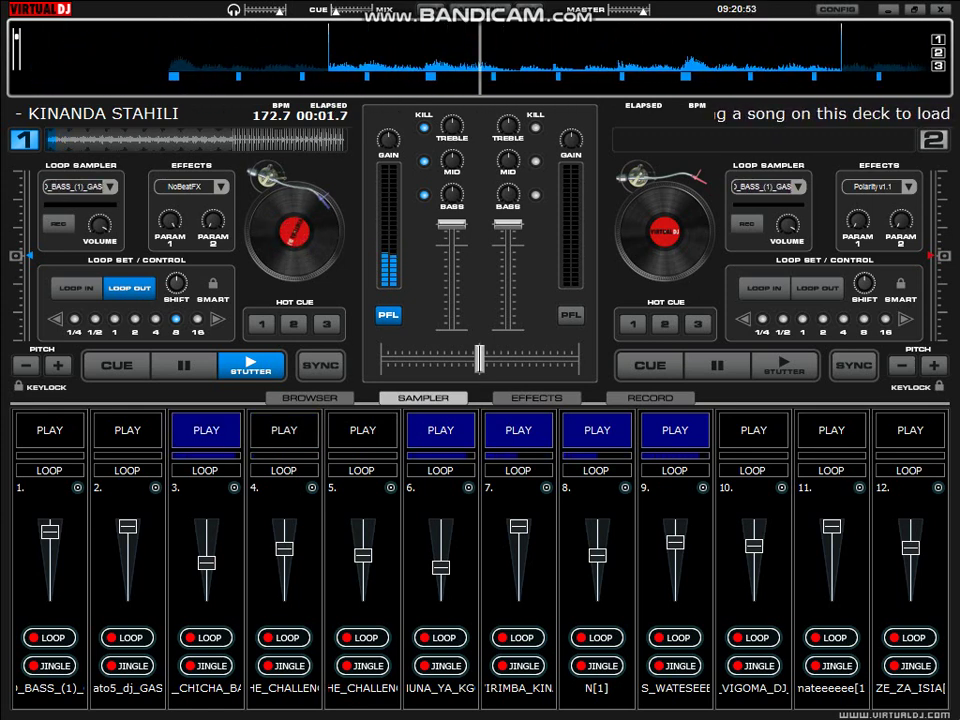
Load the sample file ADAPTA SAMPO DJ TIZZO (6) into sampler slot 2
left_click(155, 488)
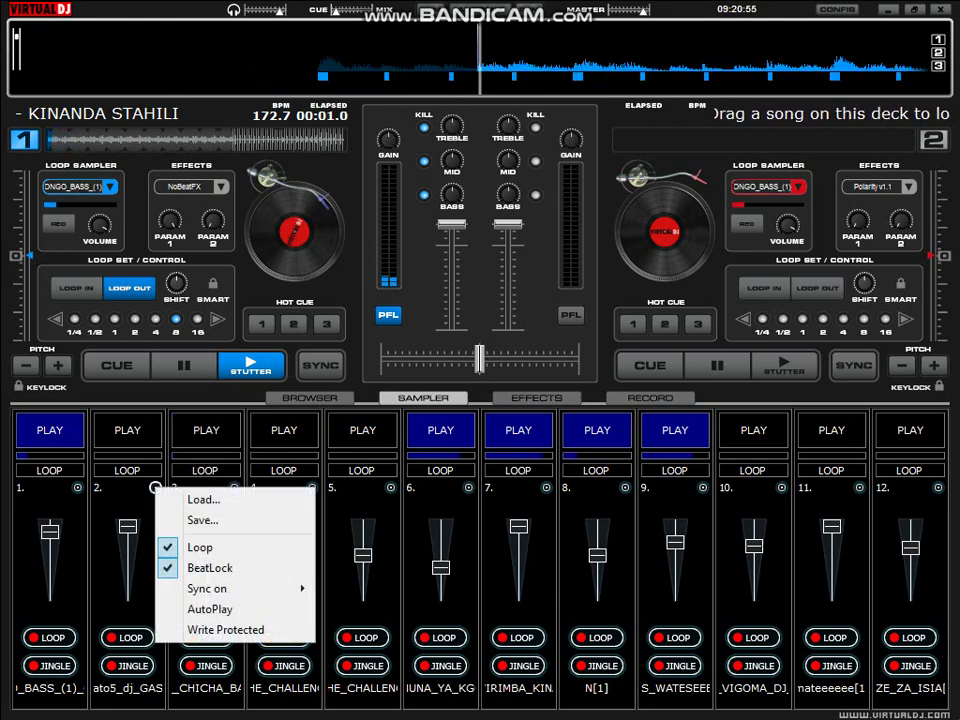
left_click(204, 499)
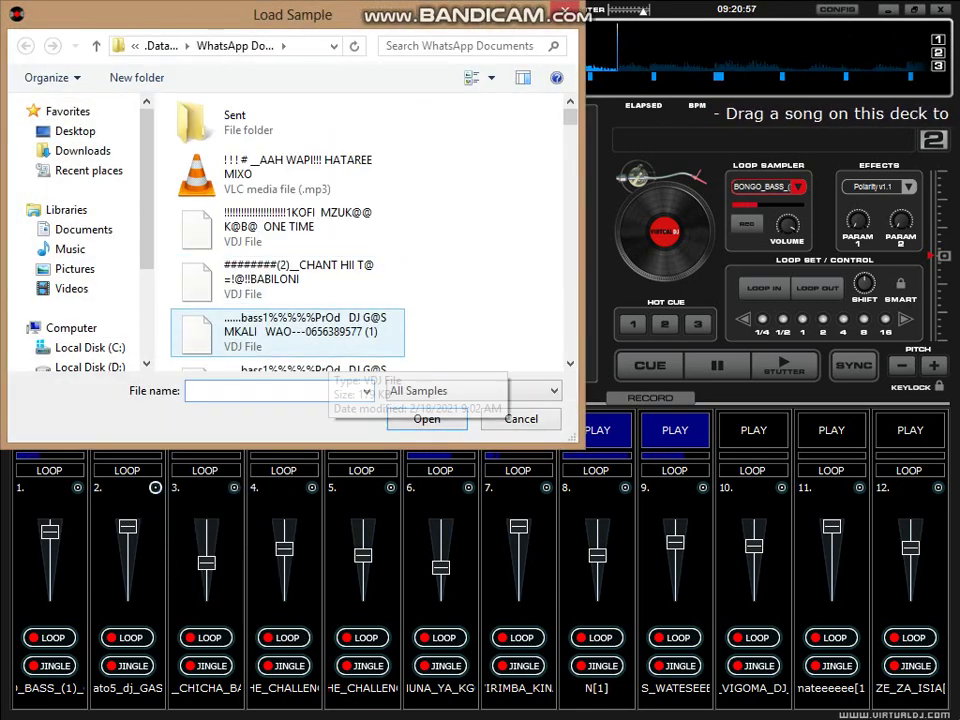
left_click(303, 295)
scroll(303, 295, "down", 10)
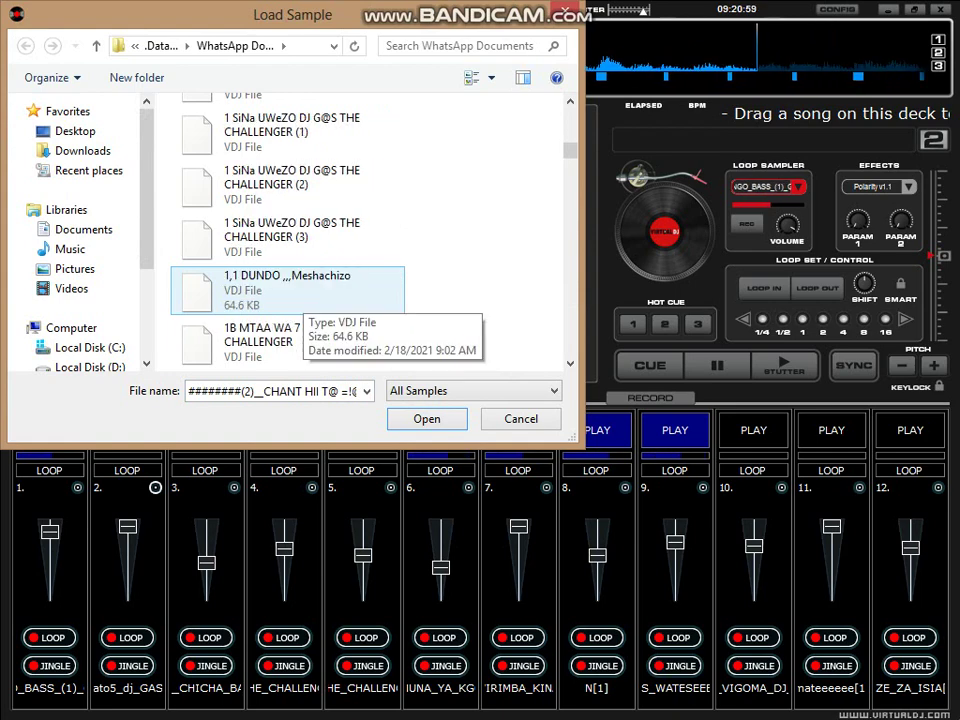
scroll(295, 290, "down", 6)
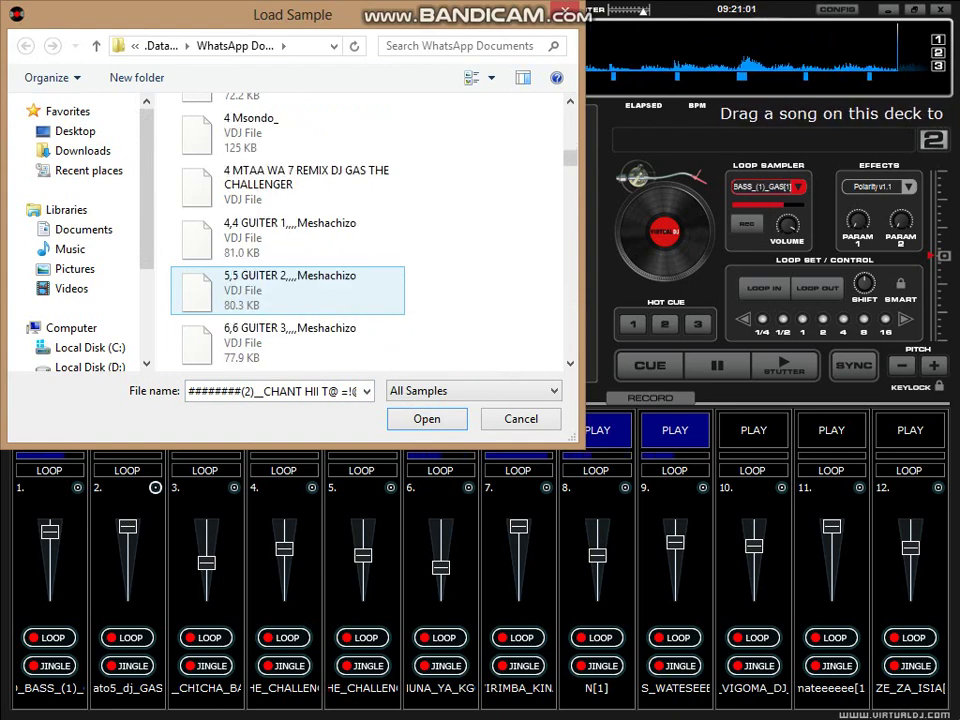
scroll(295, 290, "down", 10)
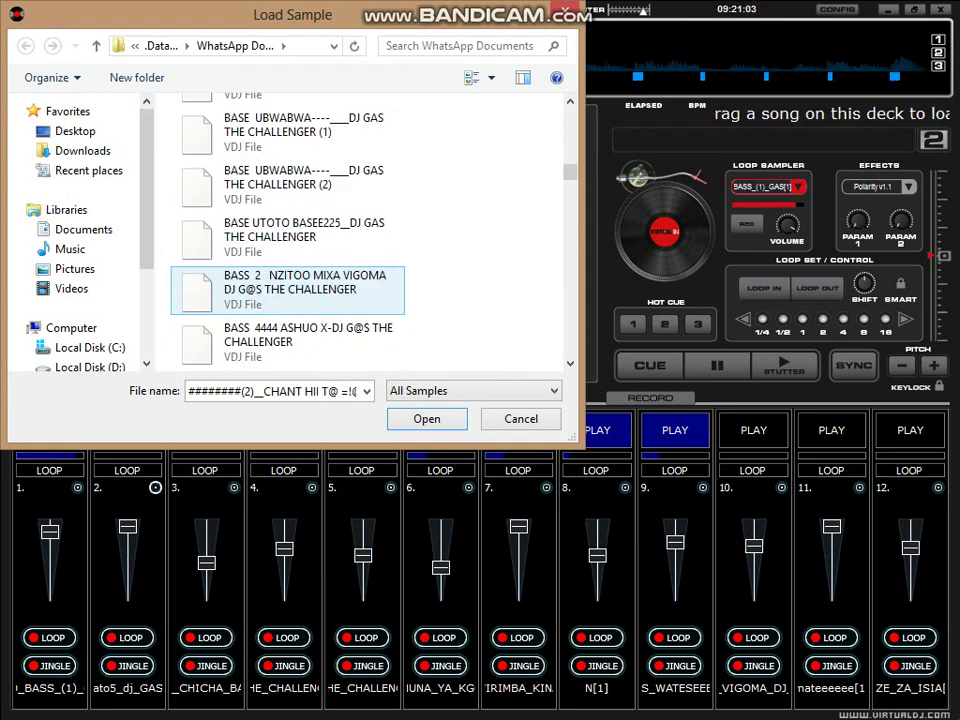
scroll(295, 290, "up", 4)
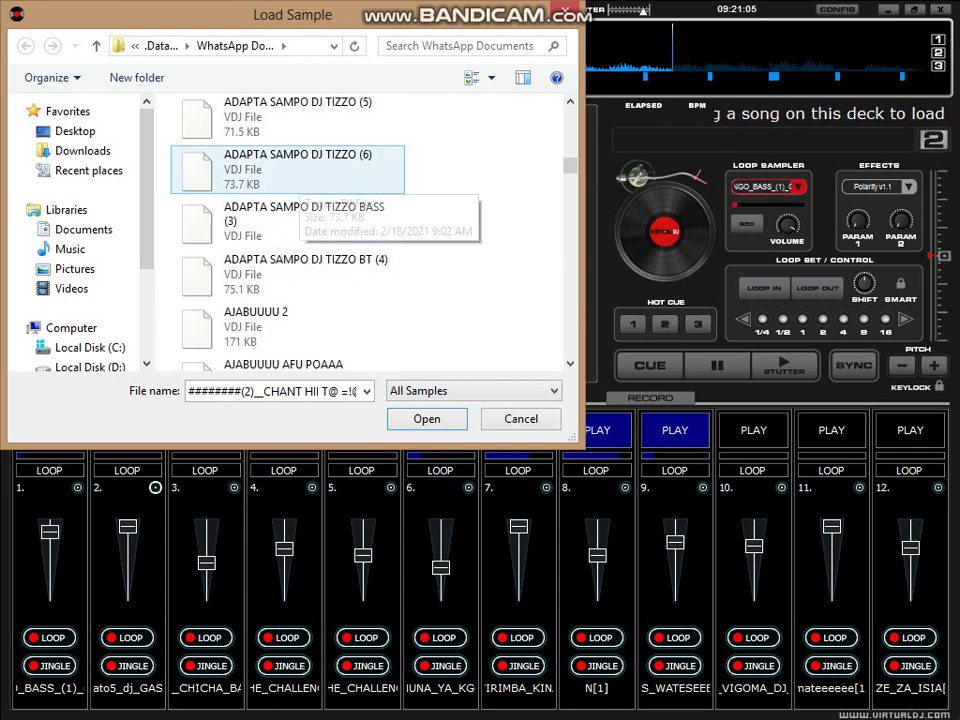
double_click(298, 172)
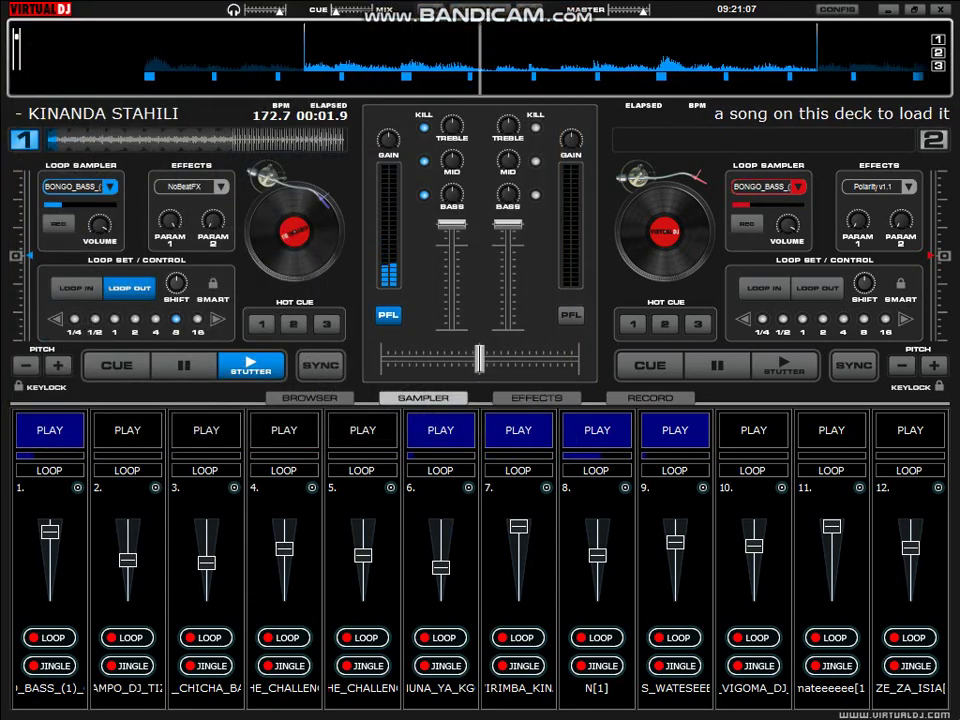
Stop sample 1, trigger the newly loaded sample 2 and bring sample 11 into the mix
key("F1")
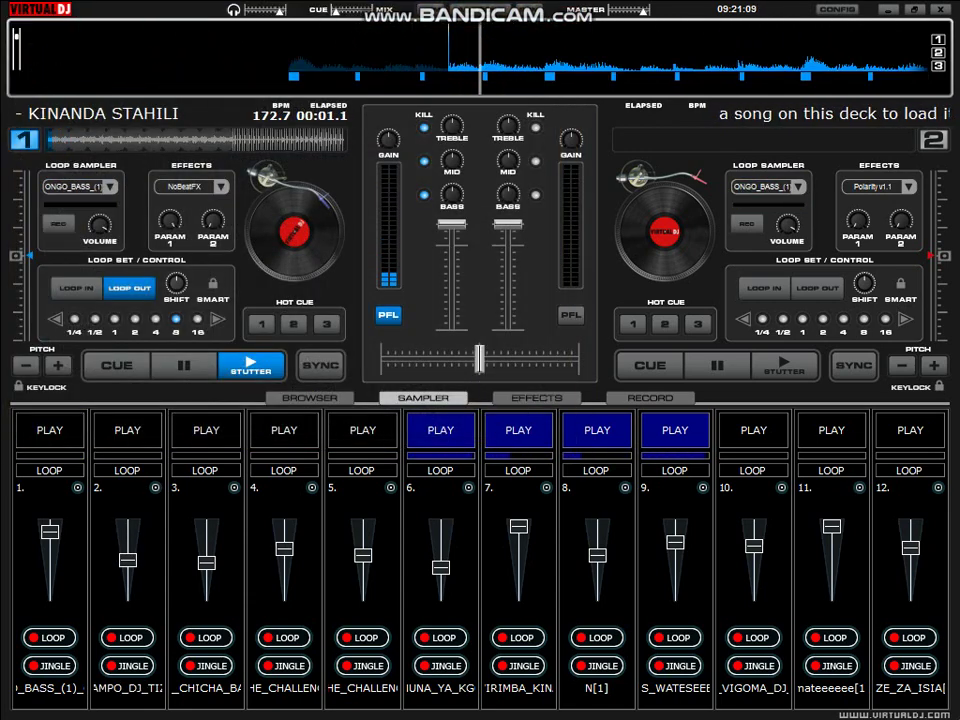
key("F2")
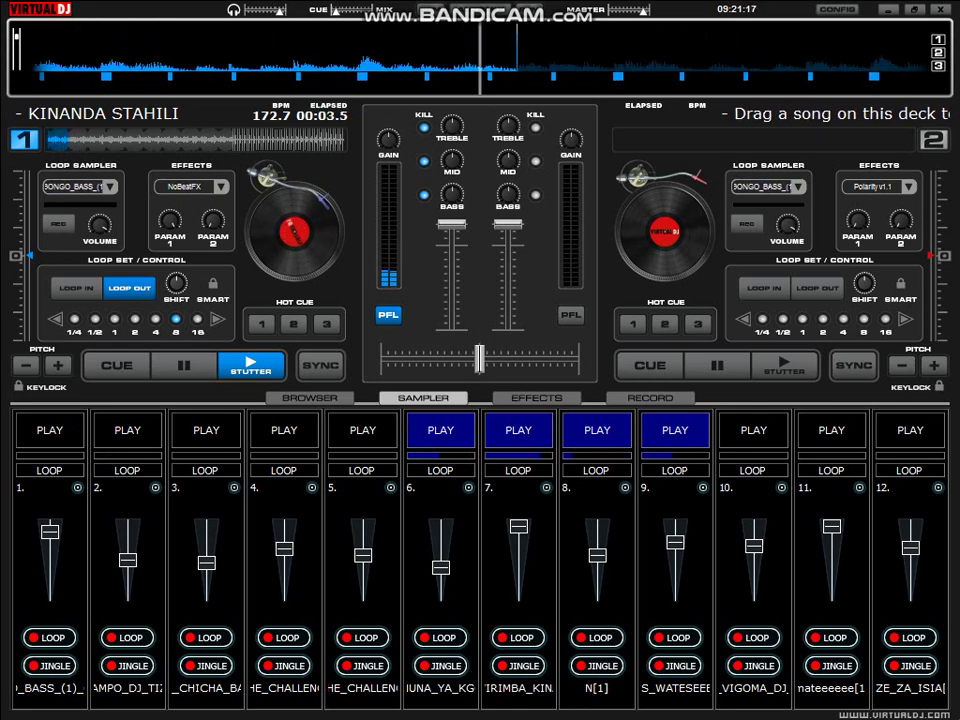
key("F11")
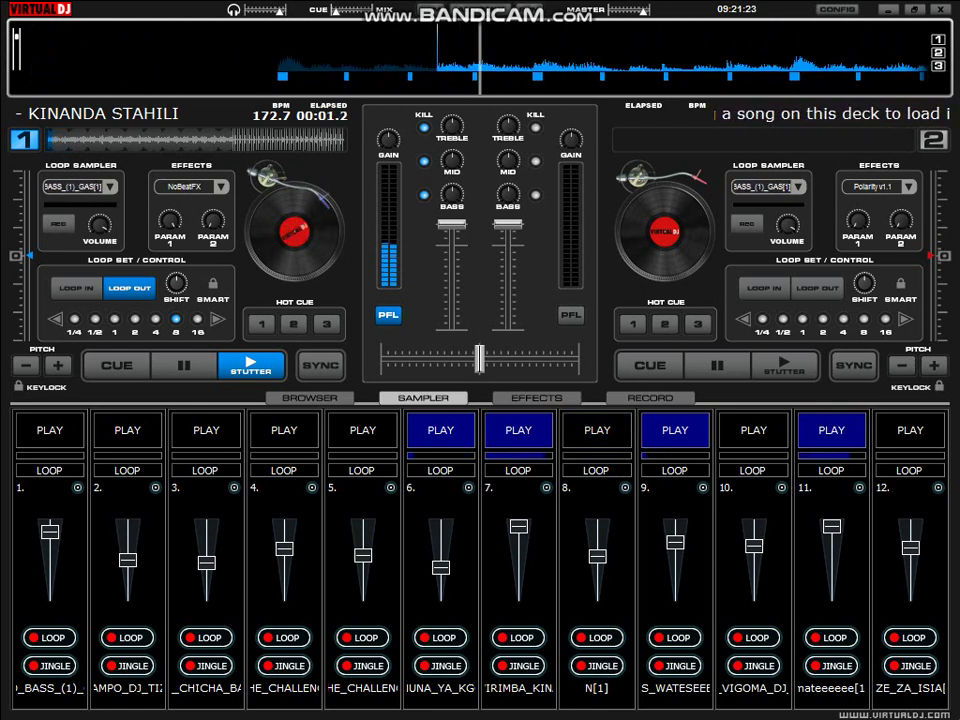
Start sample 10 in the mix, and replace samples 10 and 12 with samples 5, 8 and 11
key("F8")
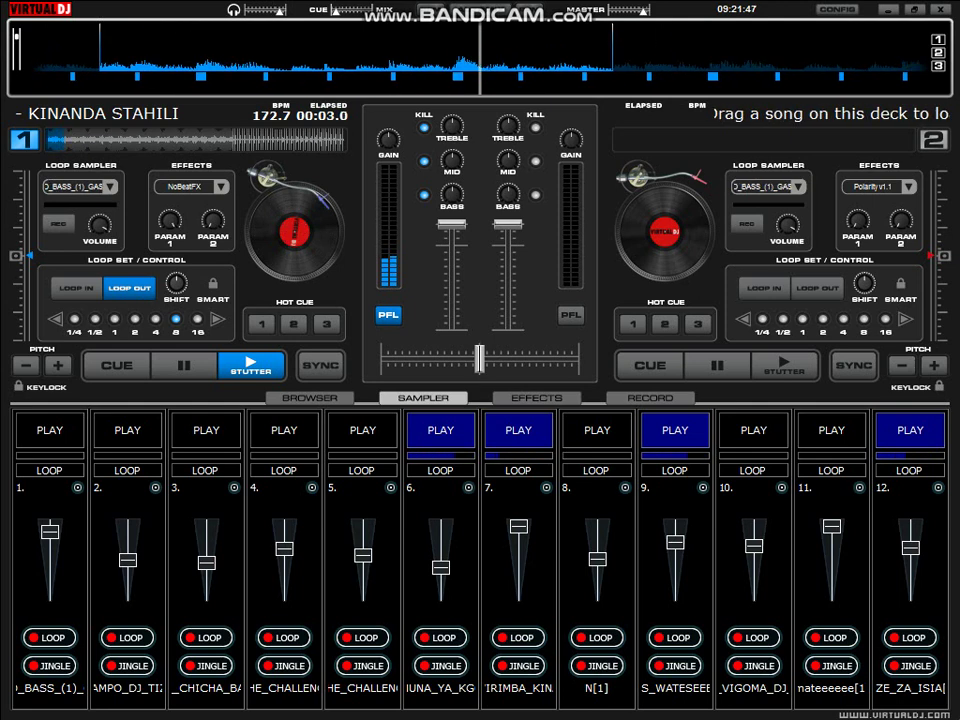
key("F10")
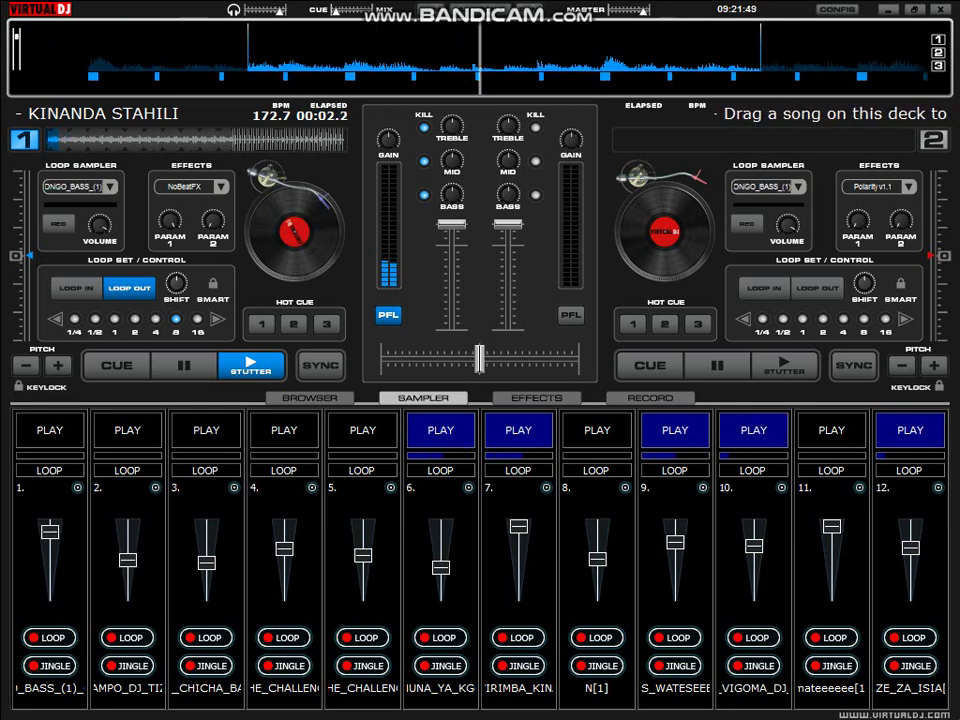
key("F12")
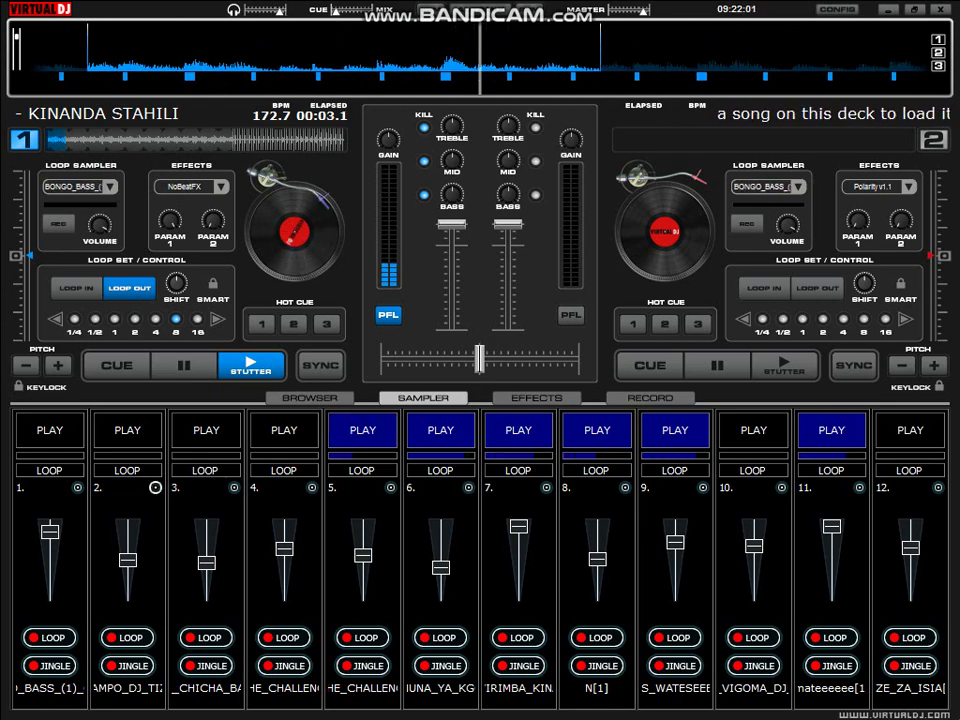
Load the sample file YUUUU2UUUUUUUUUUUUBASSS GAS (2) into sampler slot 2
left_click(155, 487)
left_click(205, 500)
left_click(285, 227)
scroll(285, 227, "down", 1)
scroll(290, 237, "down", 10)
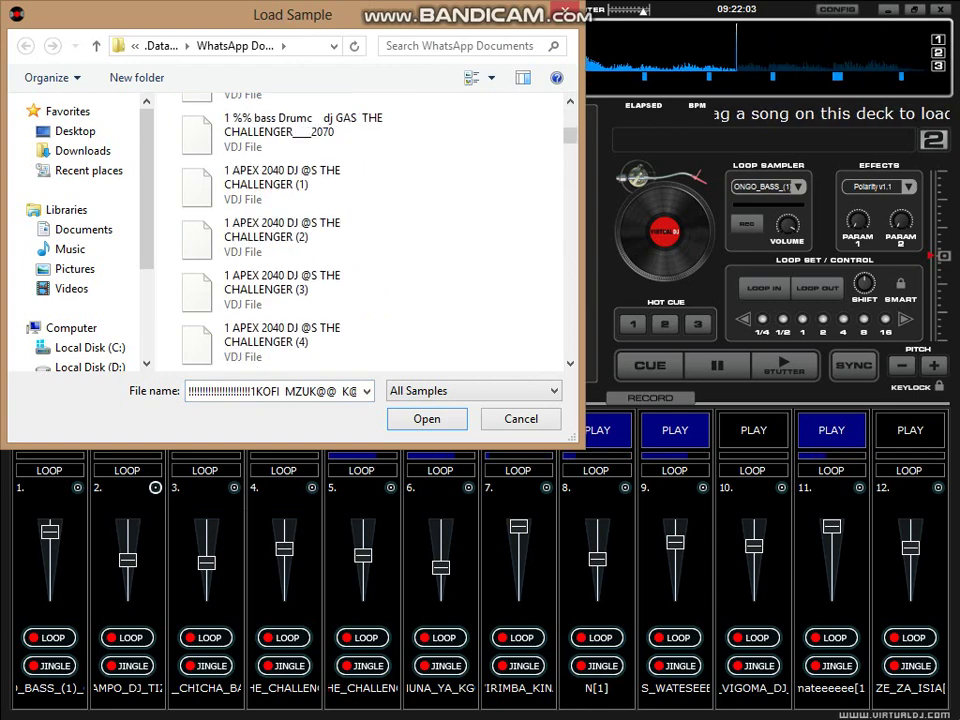
scroll(290, 237, "down", 20)
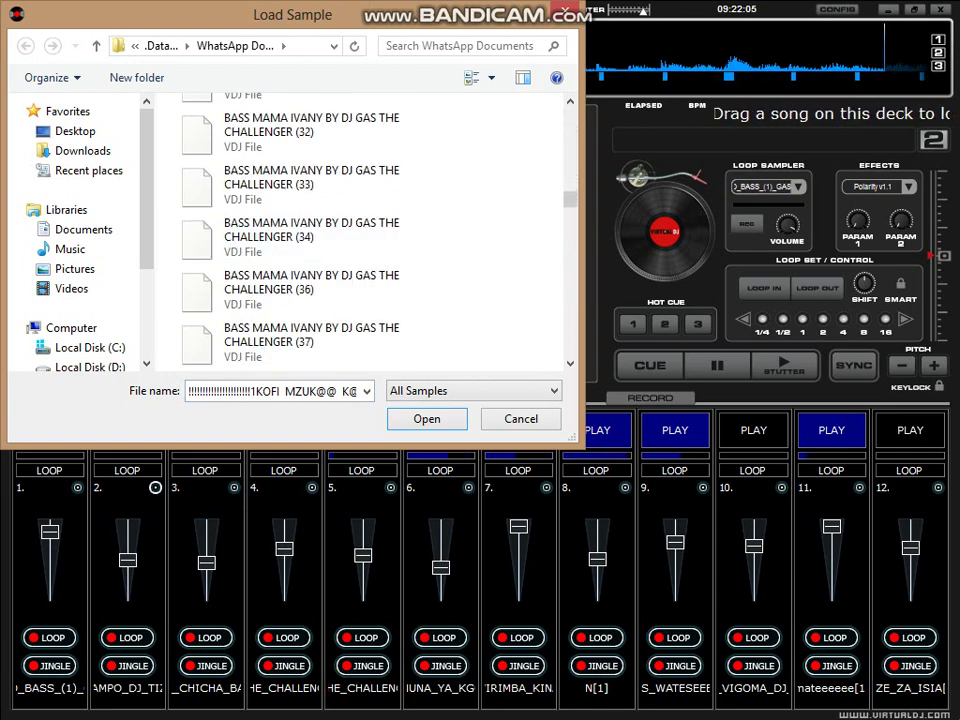
scroll(290, 237, "down", 20)
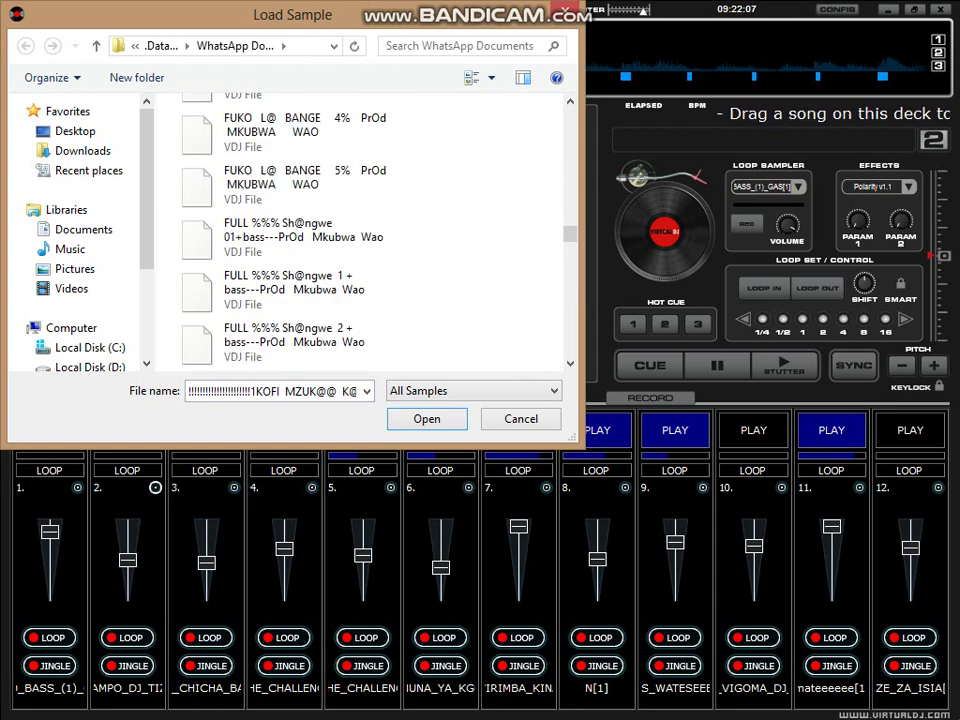
scroll(290, 237, "down", 20)
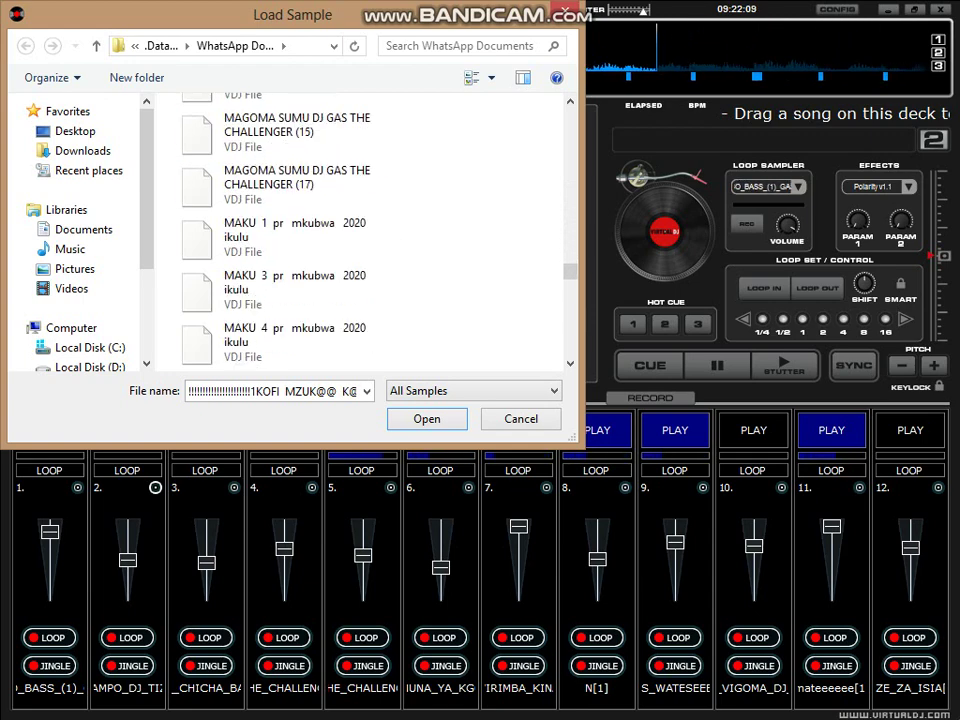
scroll(290, 237, "down", 20)
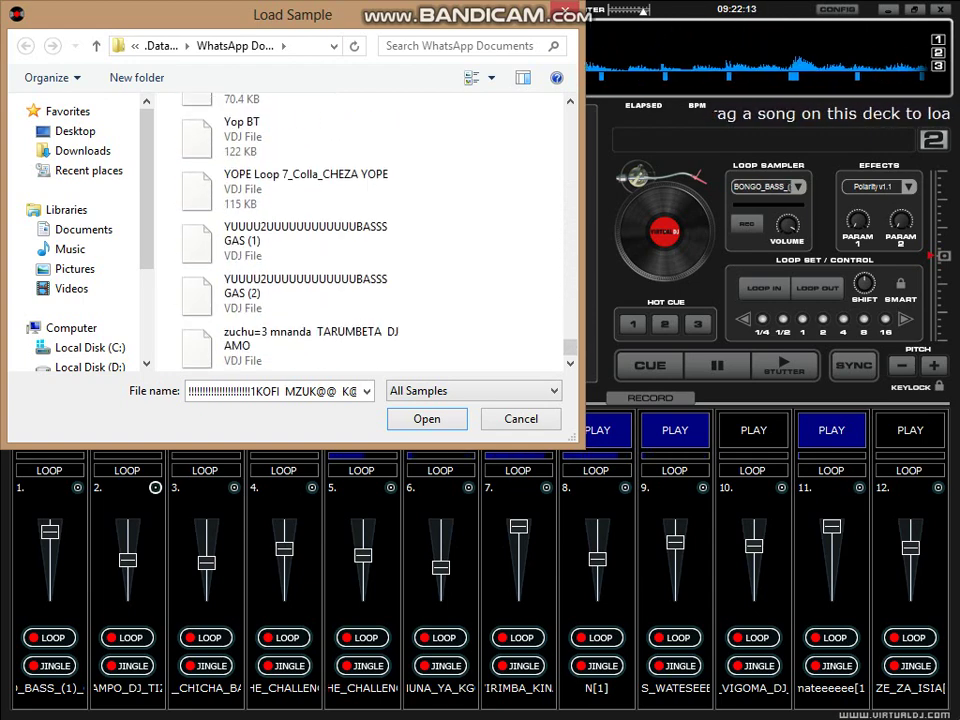
left_click(288, 294)
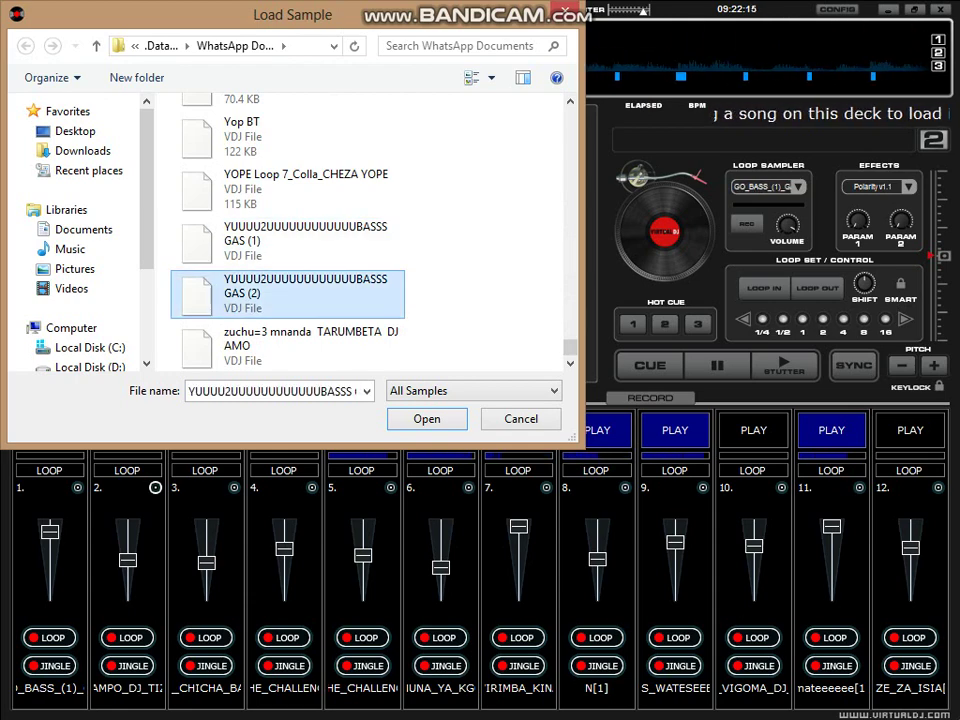
left_click(427, 419)
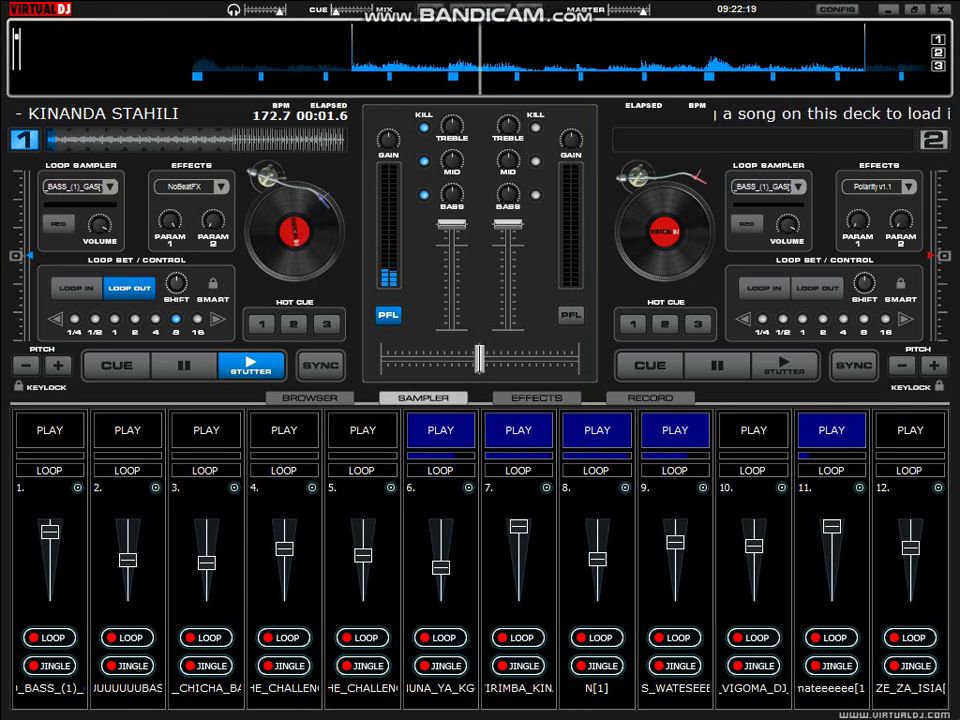
Switch the playing sample from 4 to 3 and on to the newly loaded sample 2
key("F4")
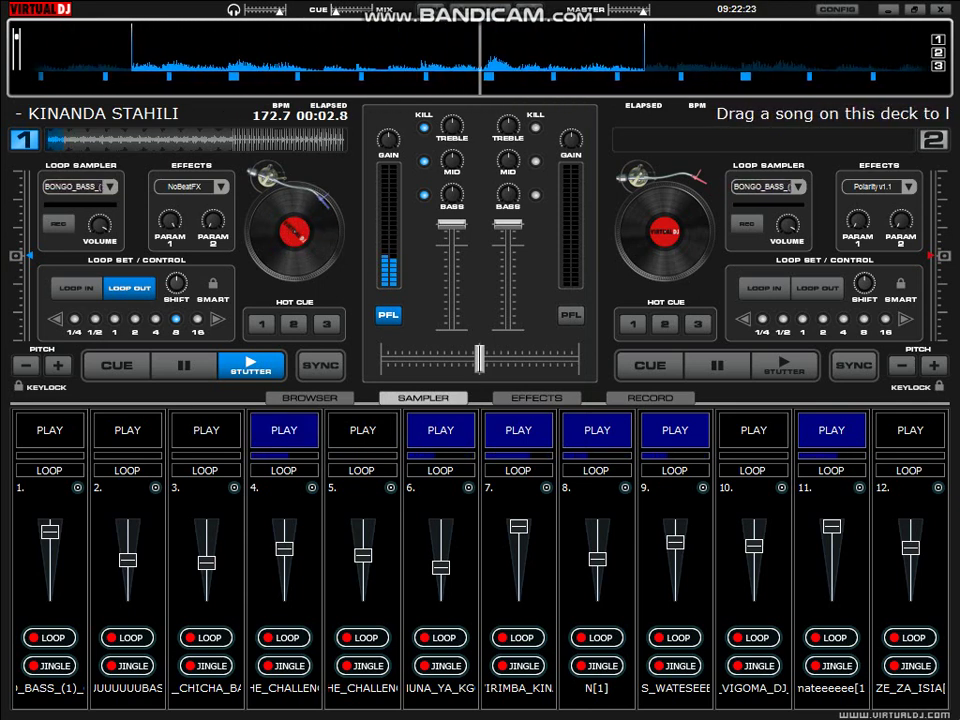
key("3")
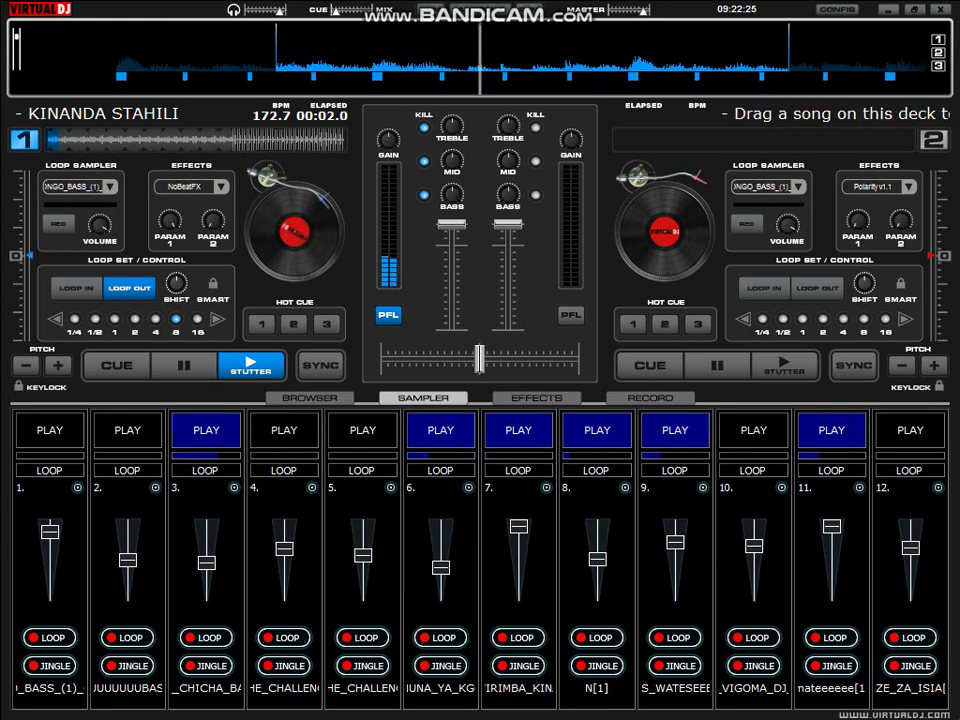
key("2")
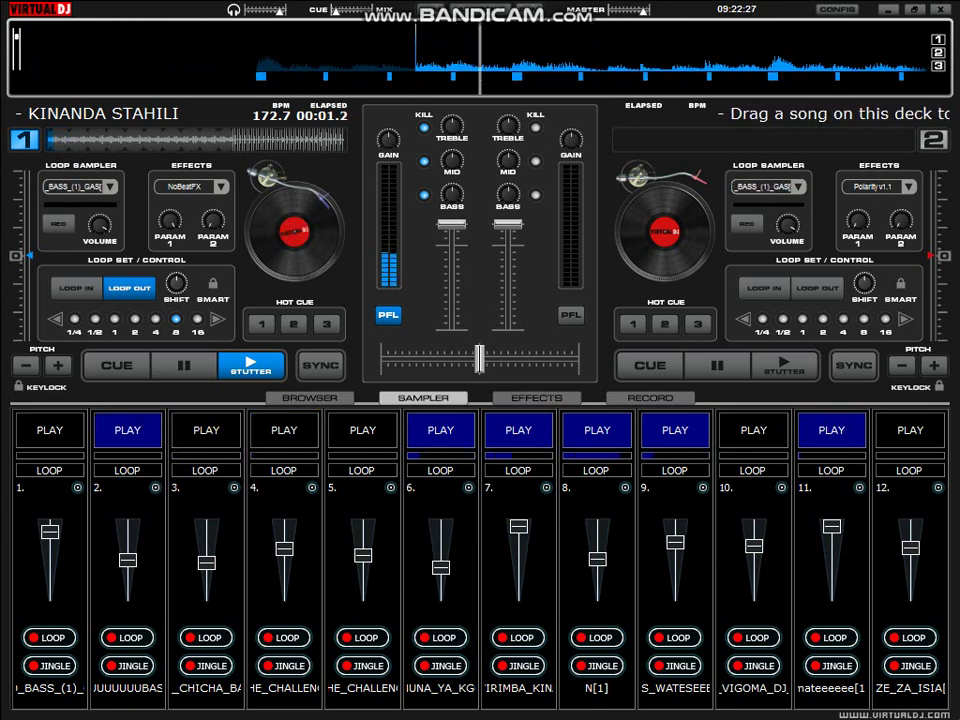
Raise the volume of sample 2 and stop sample 11
left_click_drag(128, 560, 128, 540)
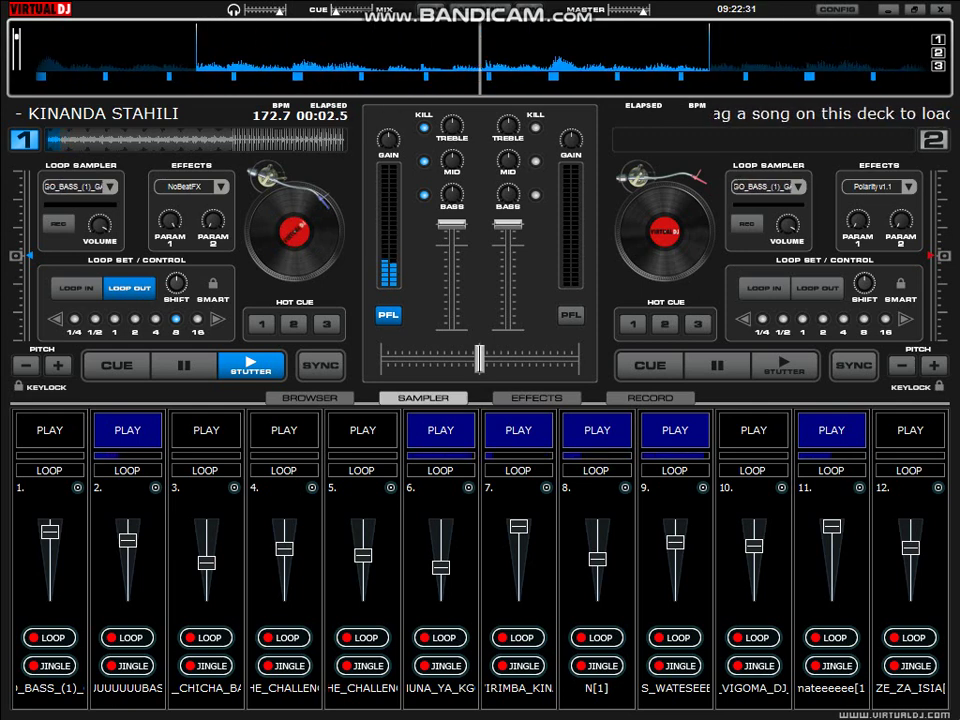
left_click(832, 430)
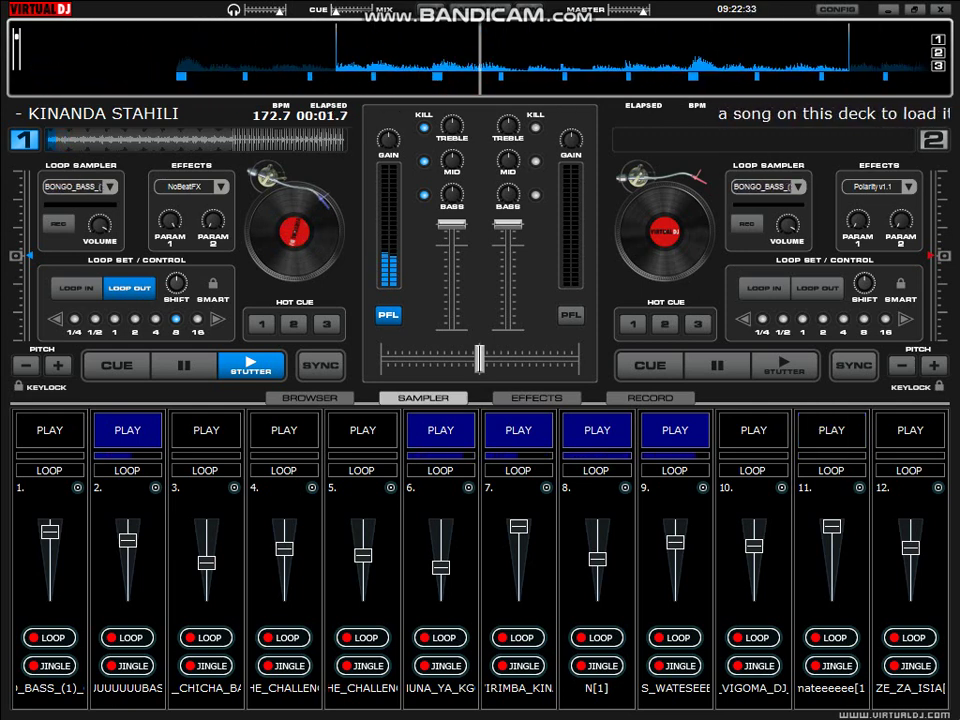
Start sample 12 in the mix and stop sample 8
left_click(910, 430)
left_click(597, 430)
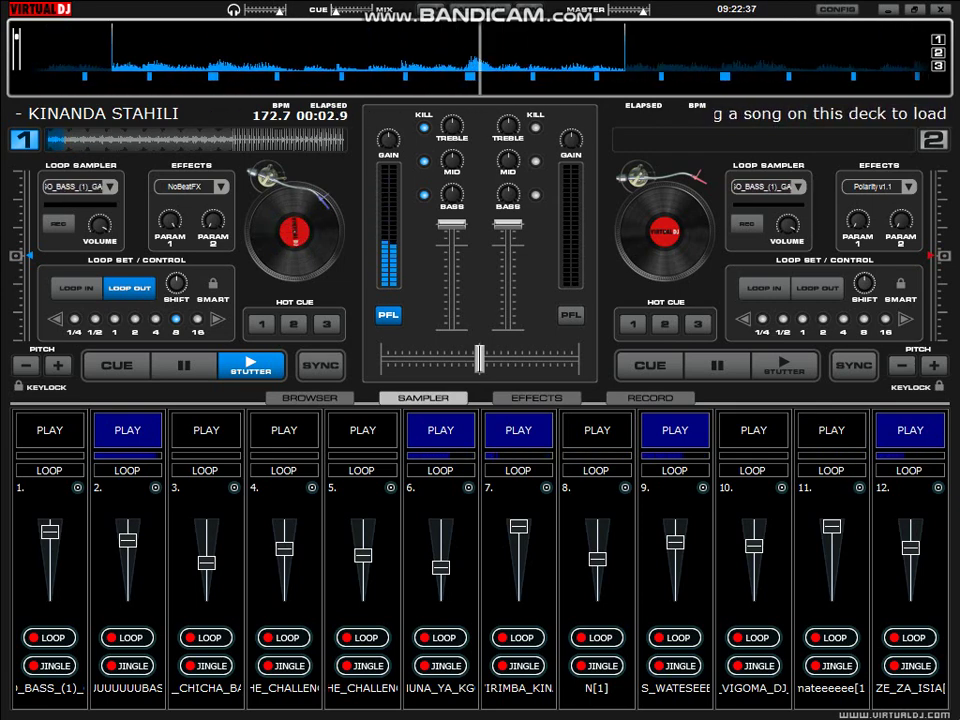
Load another UUUUUUBAS sample file from the WhatsApp Documents folder into sampler slot 4 and play it in place of sample 2
left_click(312, 488)
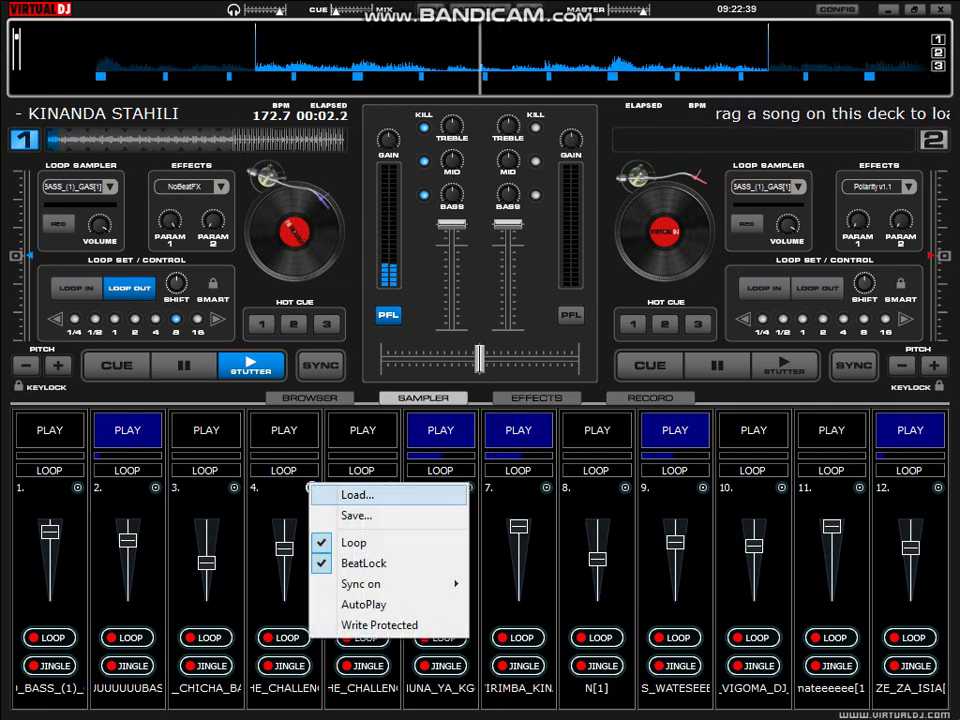
left_click(354, 495)
left_click(280, 230)
scroll(290, 237, "down", 3)
scroll(290, 237, "down", 15)
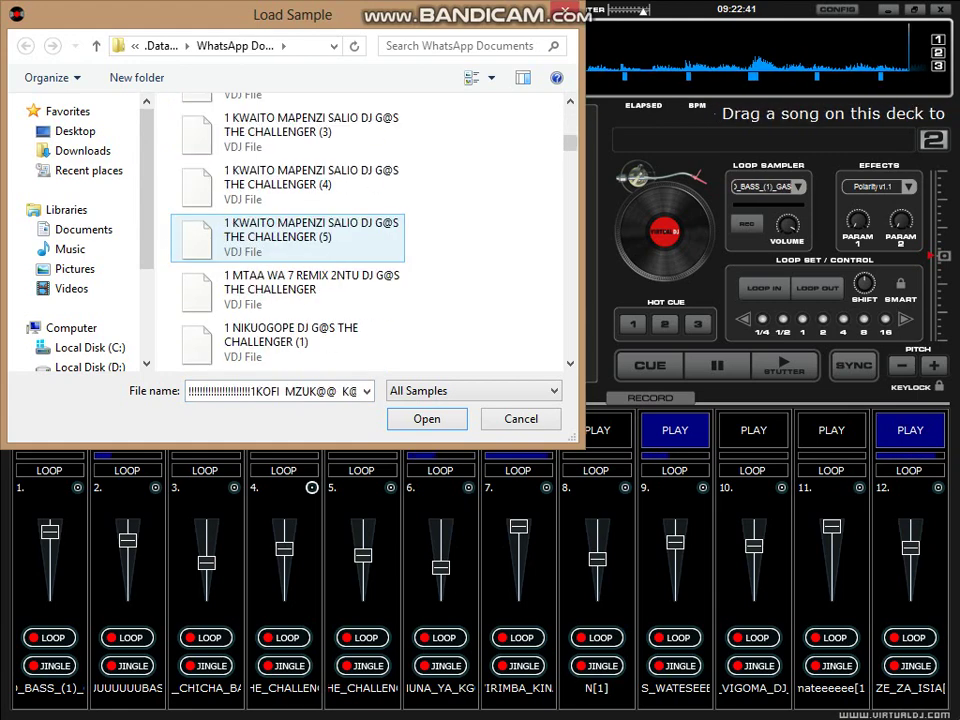
scroll(290, 237, "down", 20)
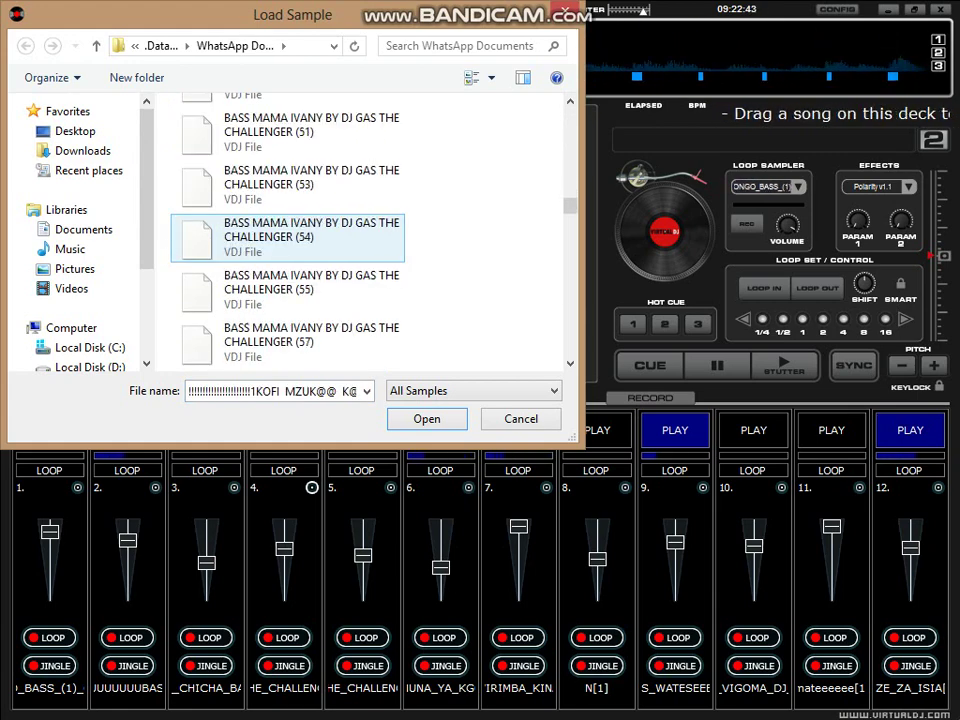
scroll(290, 237, "down", 20)
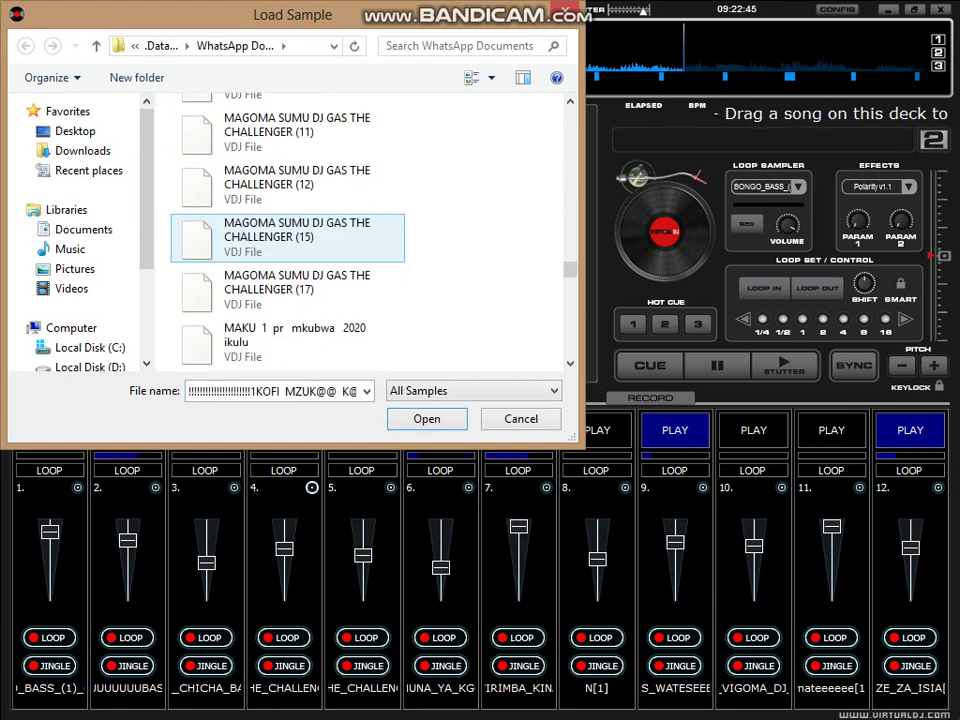
scroll(290, 240, "down", 20)
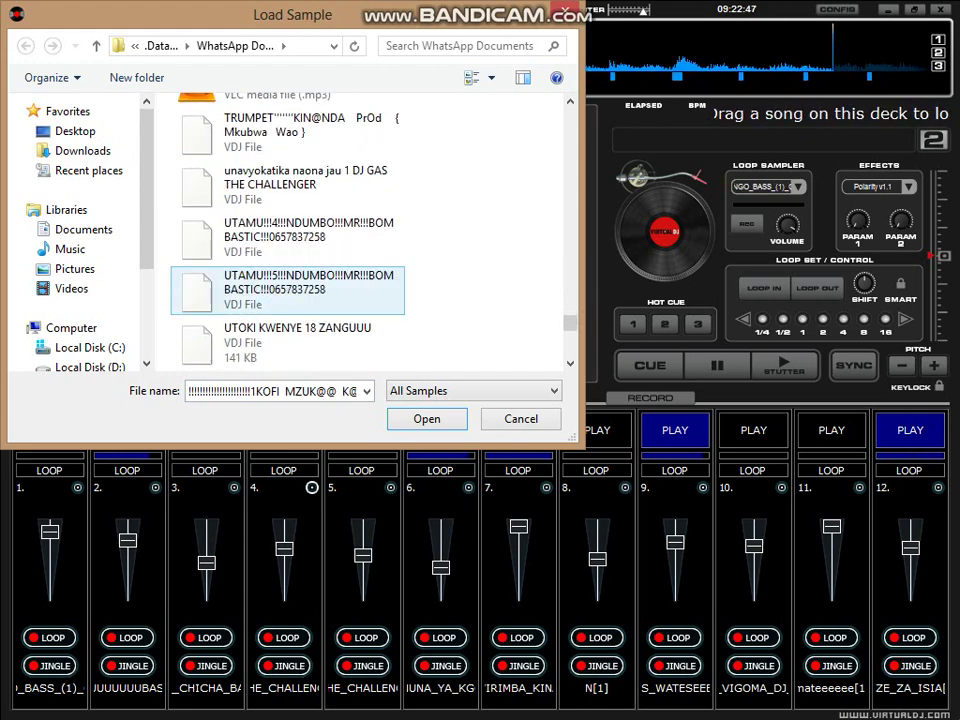
double_click(290, 240)
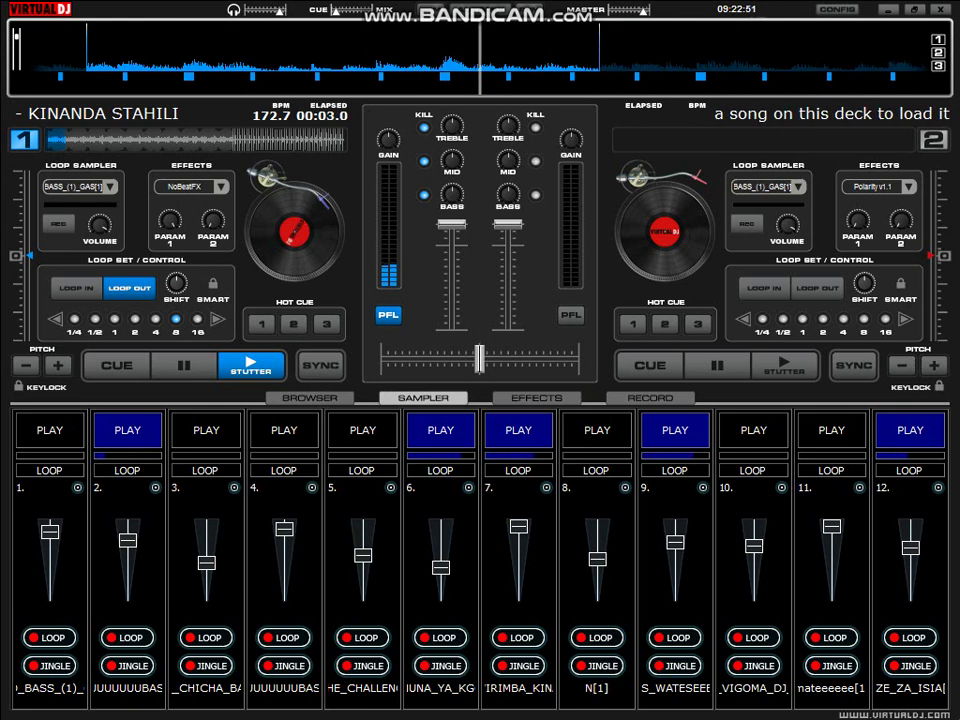
key("F2")
key("F4")
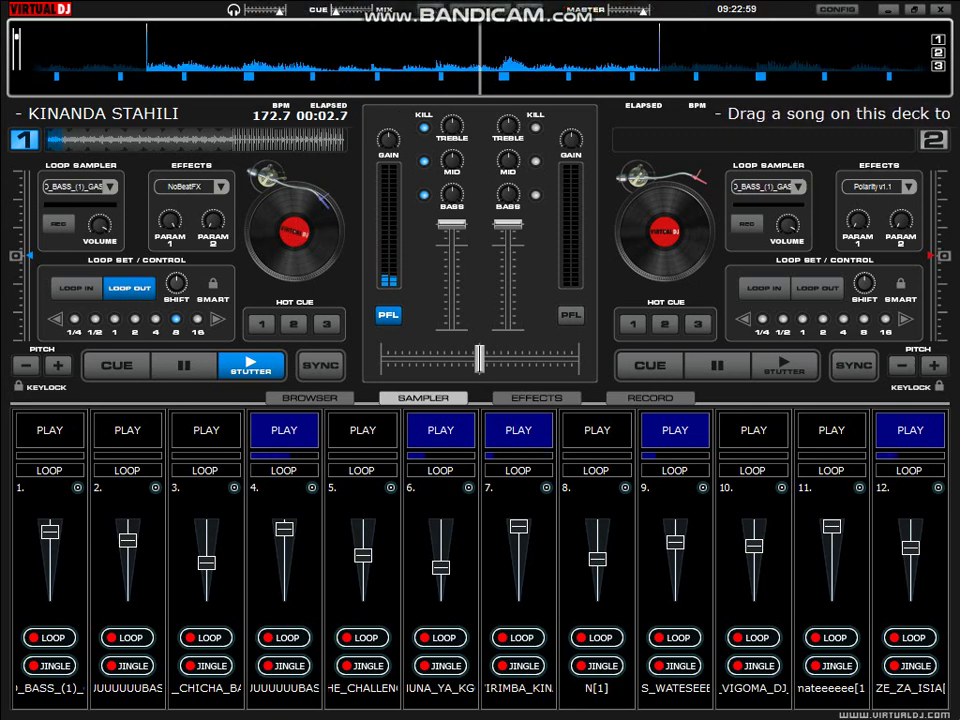
Load a NAANZA IVII DJ GAS THE CHALLENGER 2 BASEEE sample file from the WhatsApp Documents folder into sampler slot 2
right_click(155, 488)
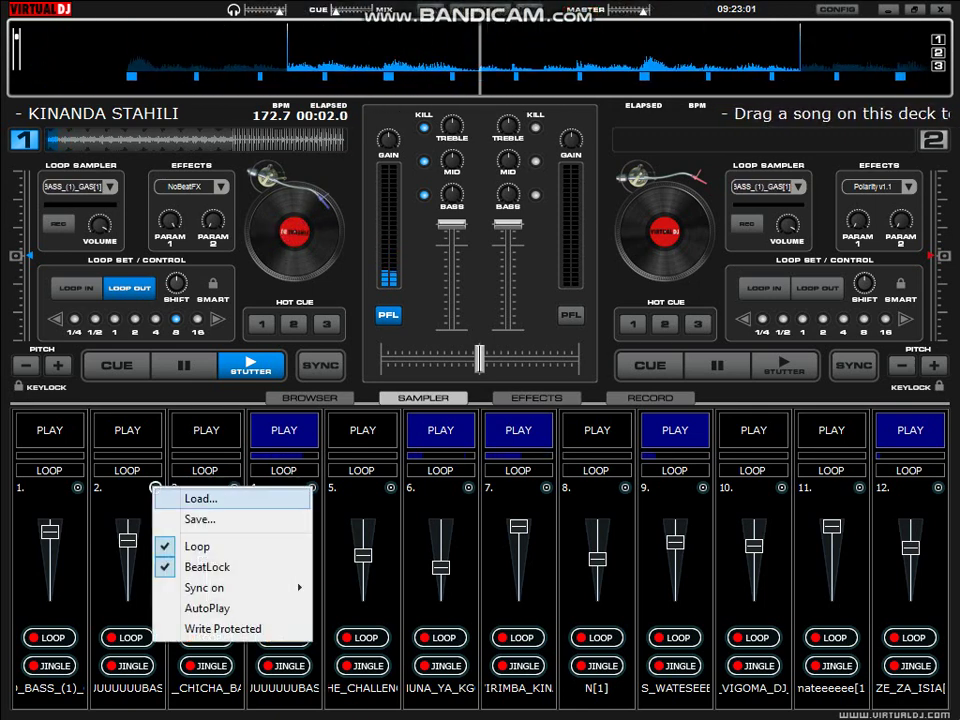
left_click(193, 496)
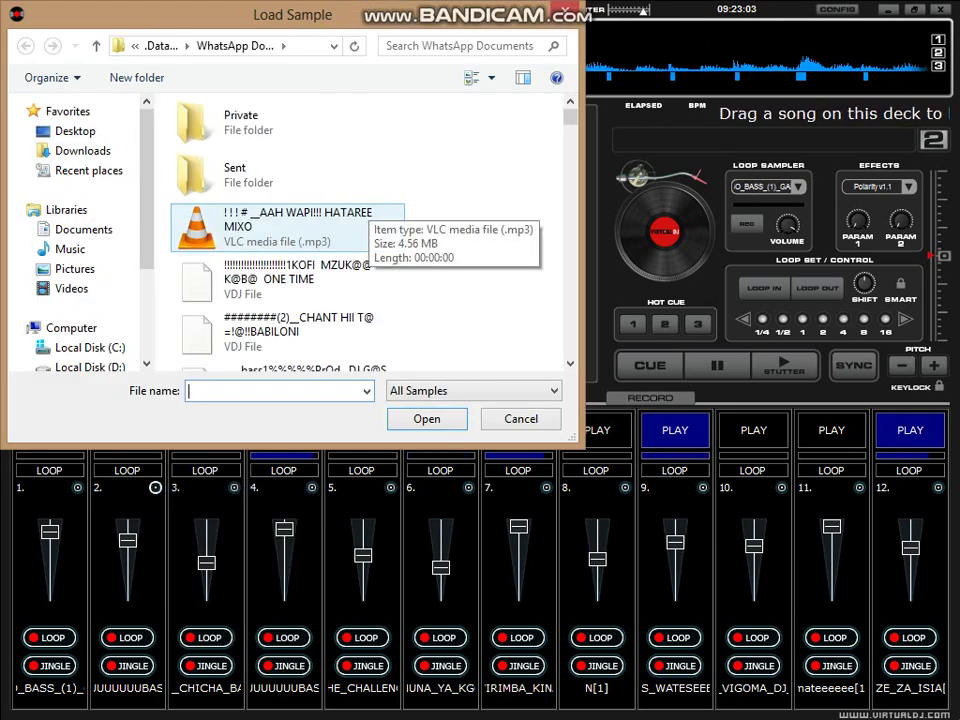
left_click(355, 230)
scroll(355, 230, "down", 20)
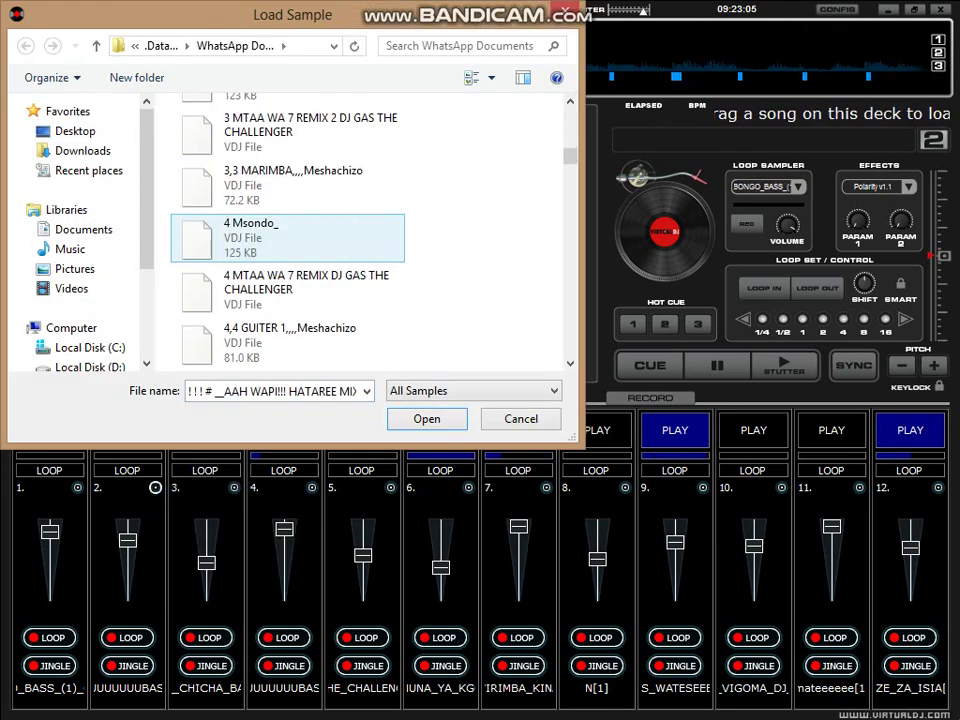
scroll(288, 237, "down", 20)
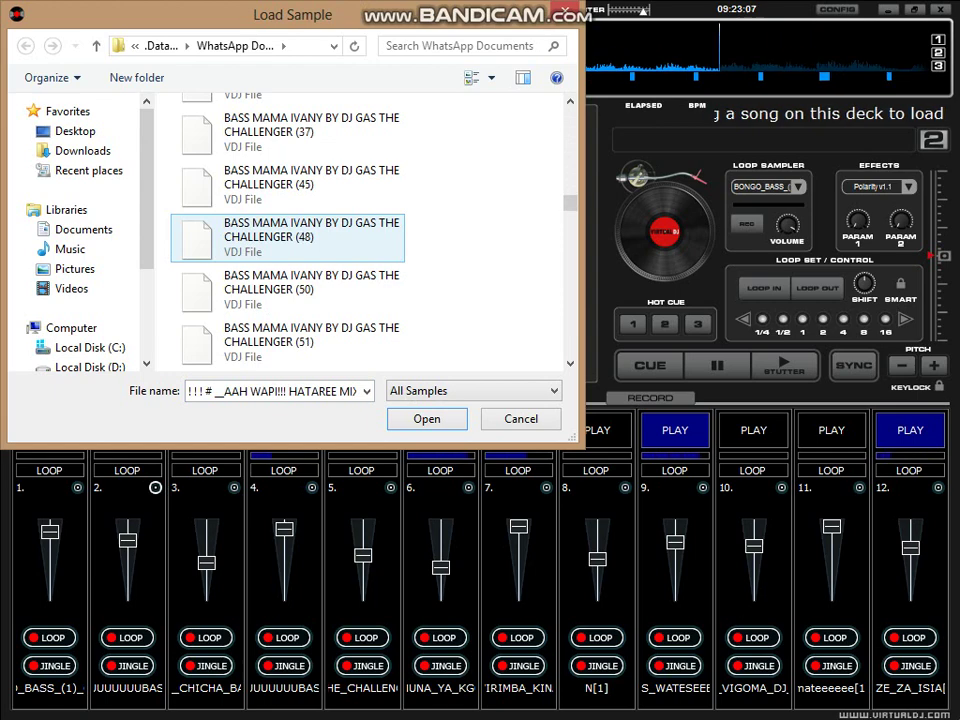
scroll(288, 237, "down", 20)
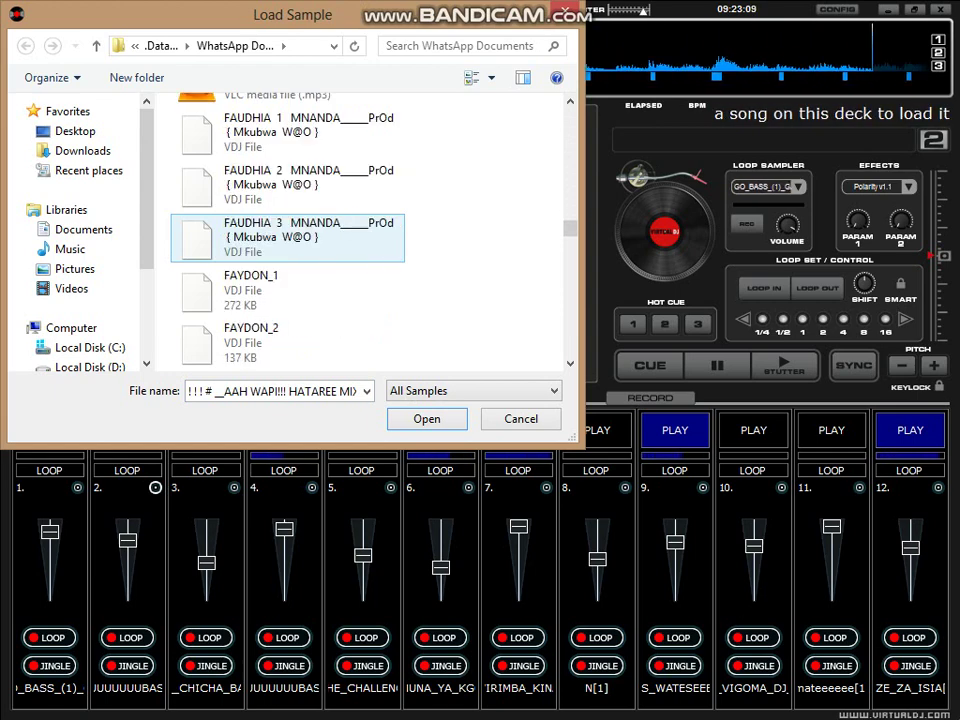
scroll(288, 237, "down", 15)
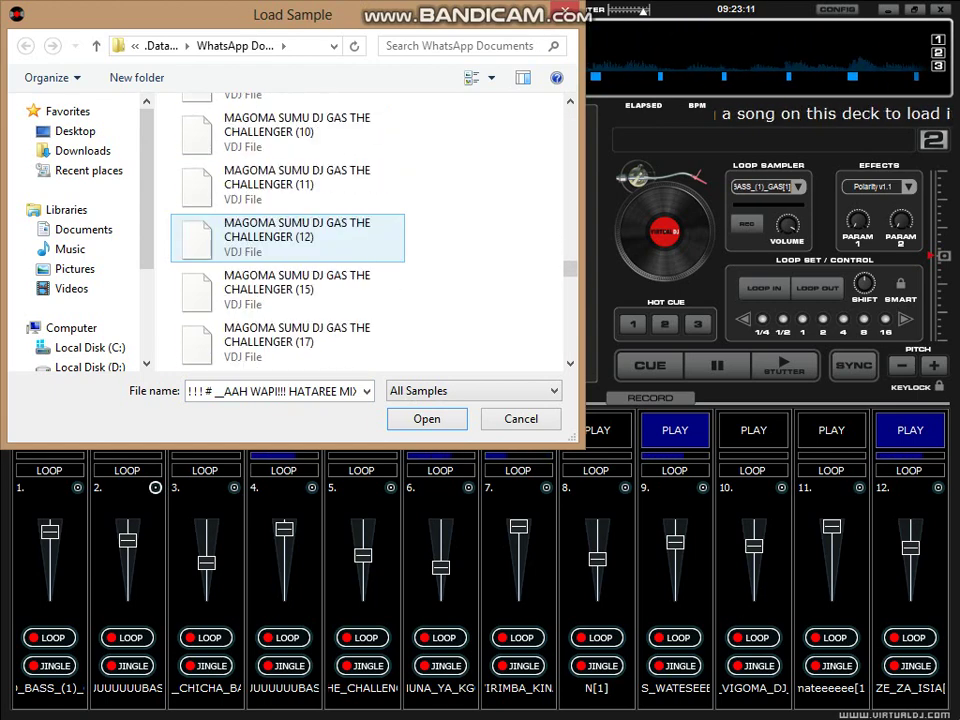
scroll(288, 237, "down", 20)
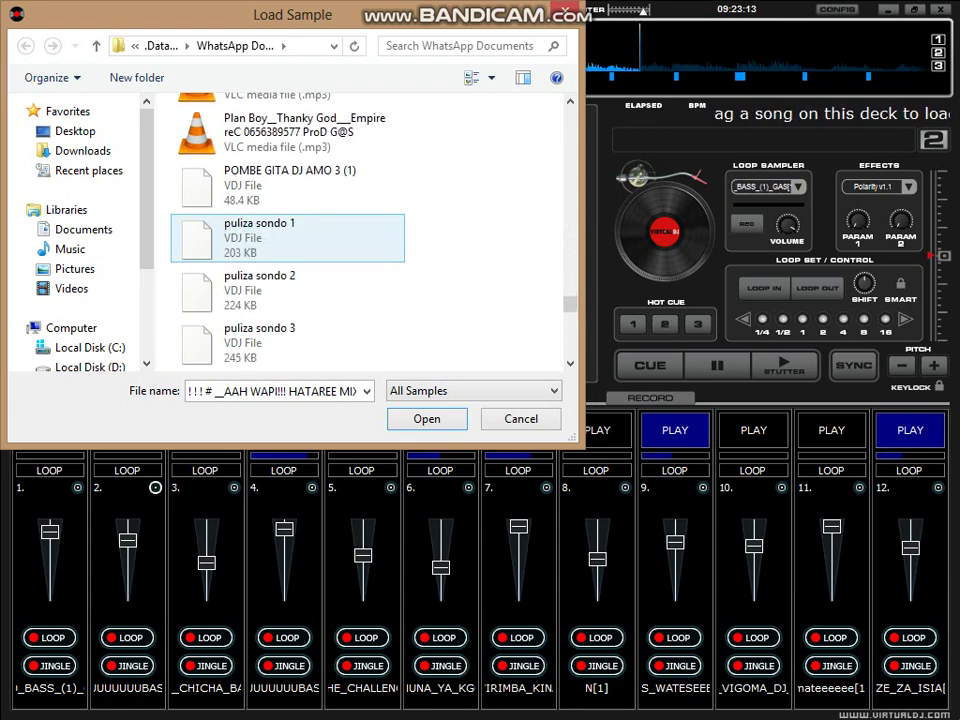
scroll(288, 250, "up", 10)
scroll(290, 256, "up", 5)
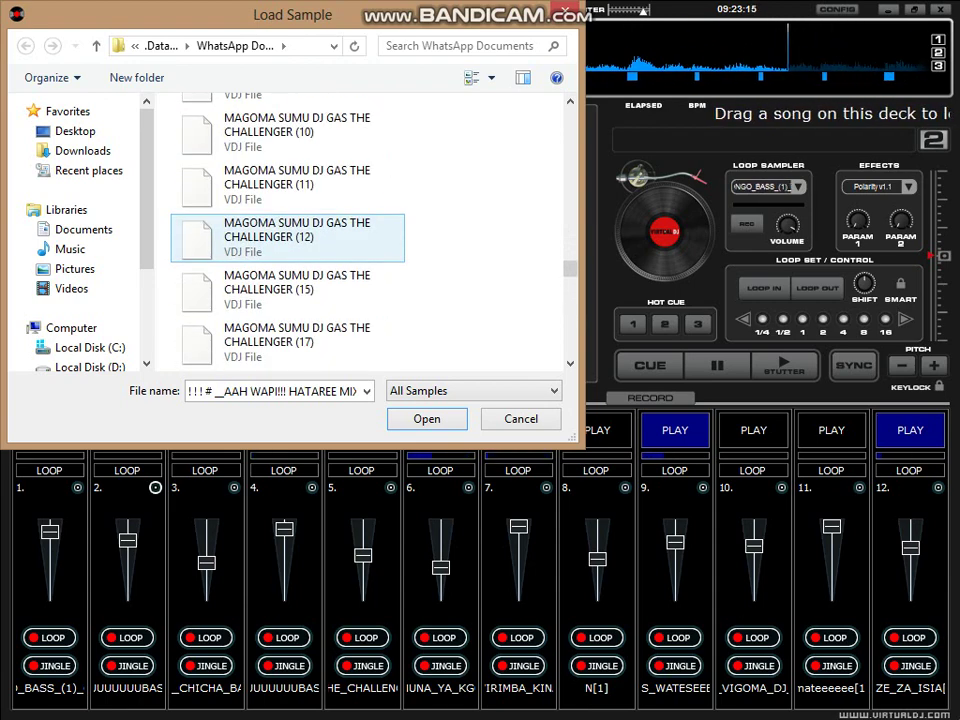
scroll(290, 240, "down", 5)
scroll(288, 238, "down", 15)
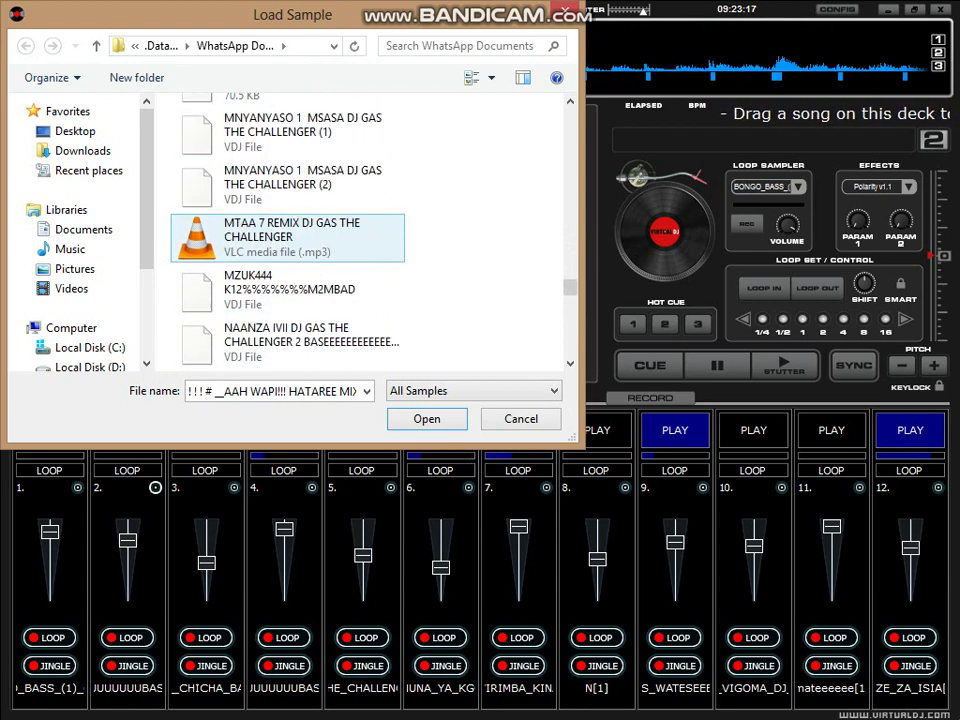
scroll(288, 250, "up", 10)
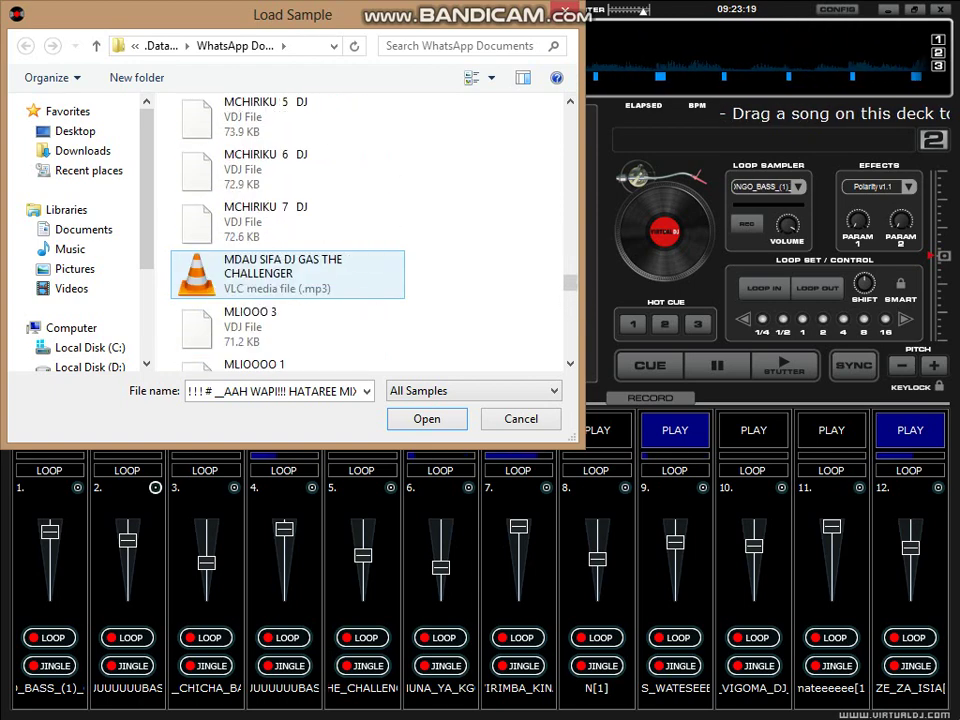
scroll(288, 250, "down", 6)
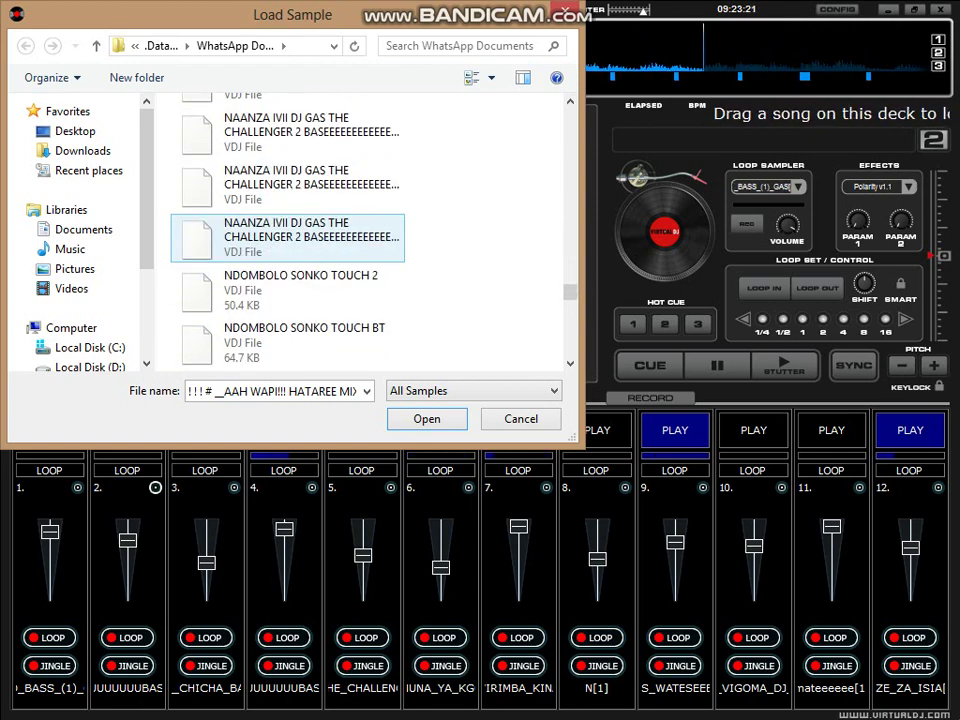
double_click(288, 237)
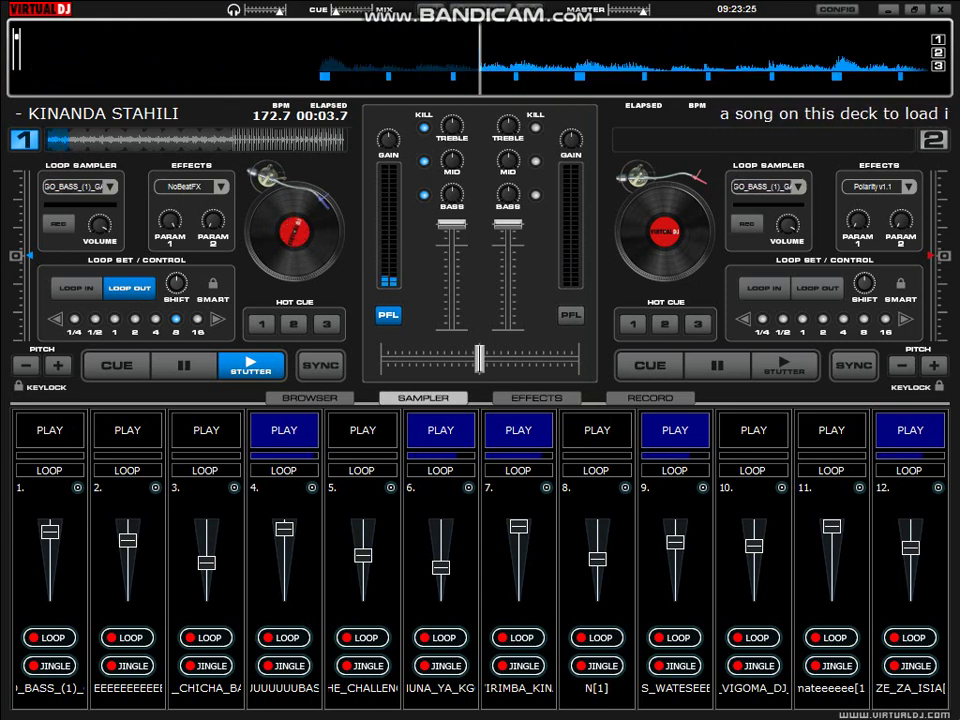
Replace playing sample 12 with sample 11, and sample 4 with the newly loaded sample 2
key("F1")
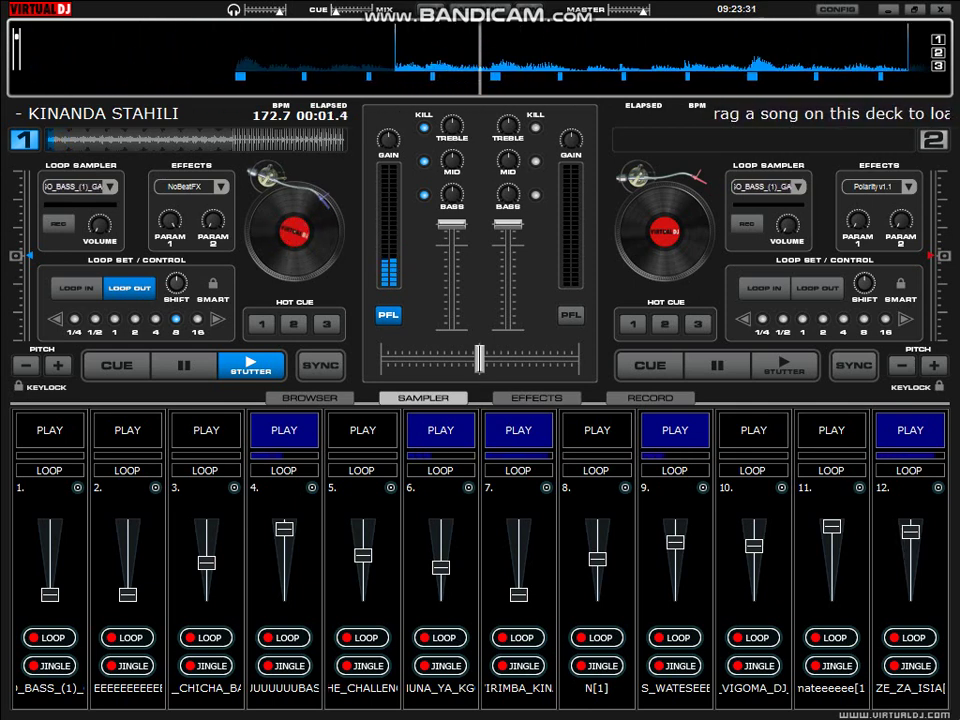
key("F1")
key("F11")
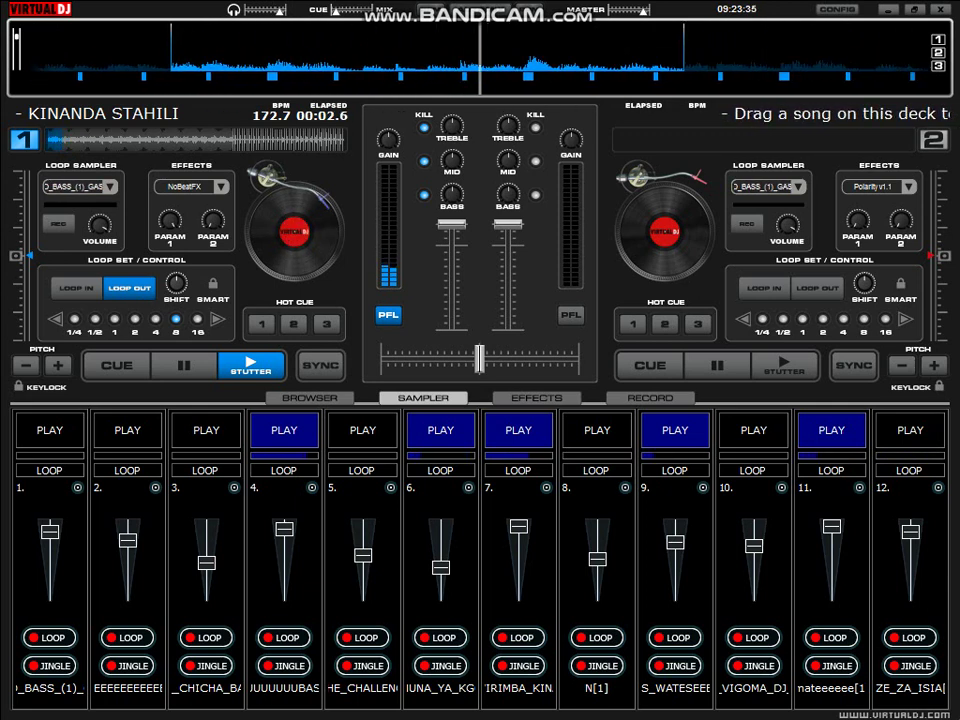
key("F2")
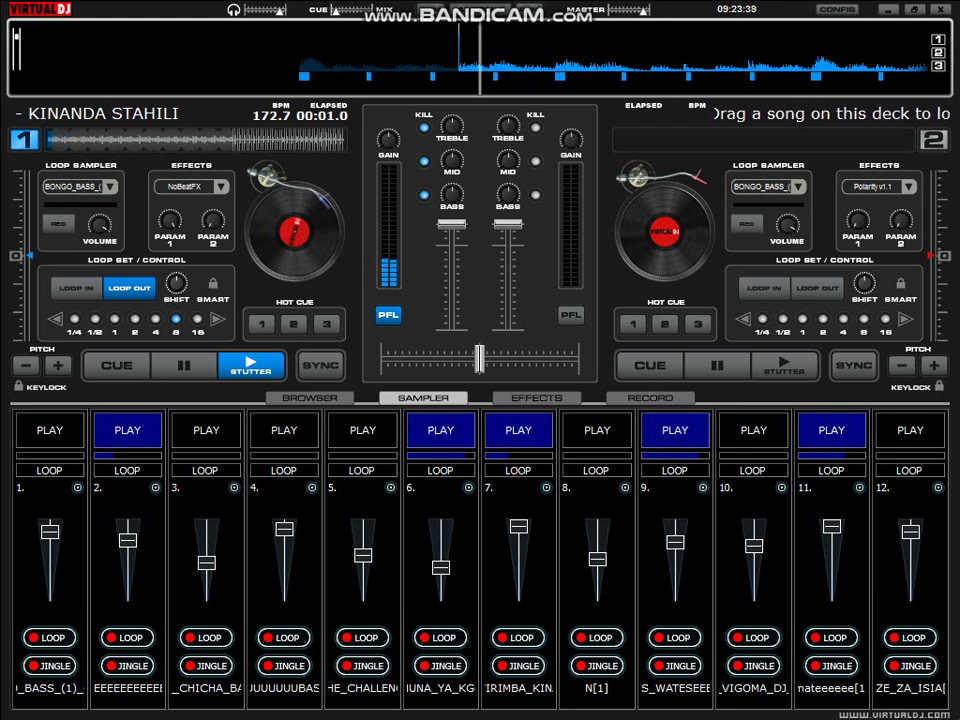
Add sample 8 to the playing mix
key("1")
key("2")
key("7")
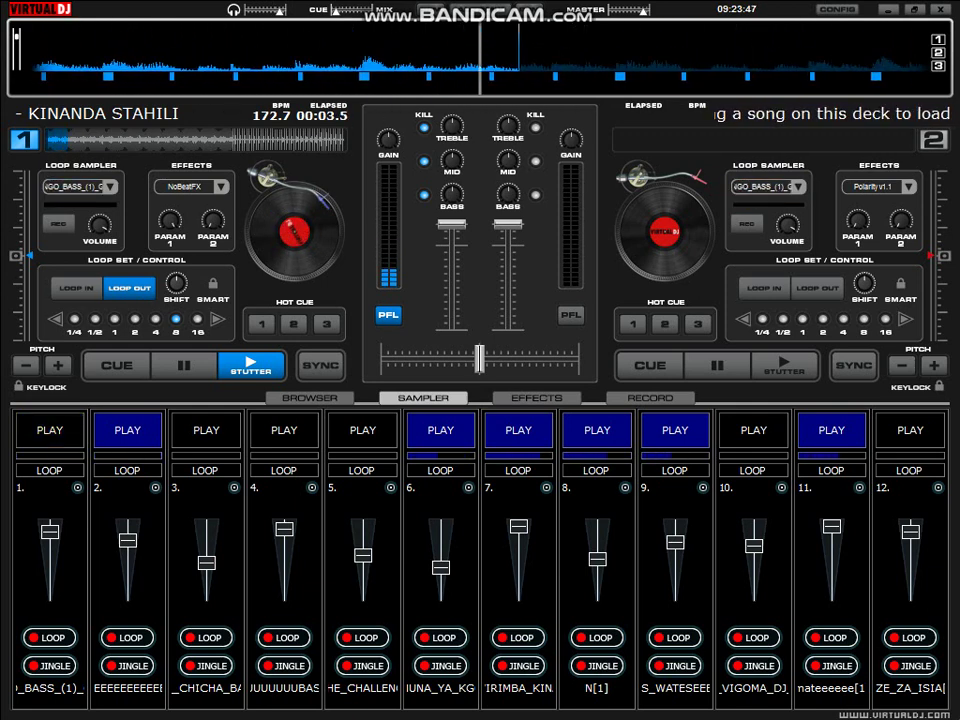
Repeatedly cut and restore the volumes of samples 1, 2 and 7 together as a rhythmic break, and stop sample 9
key("space")
key("space")
key("space")
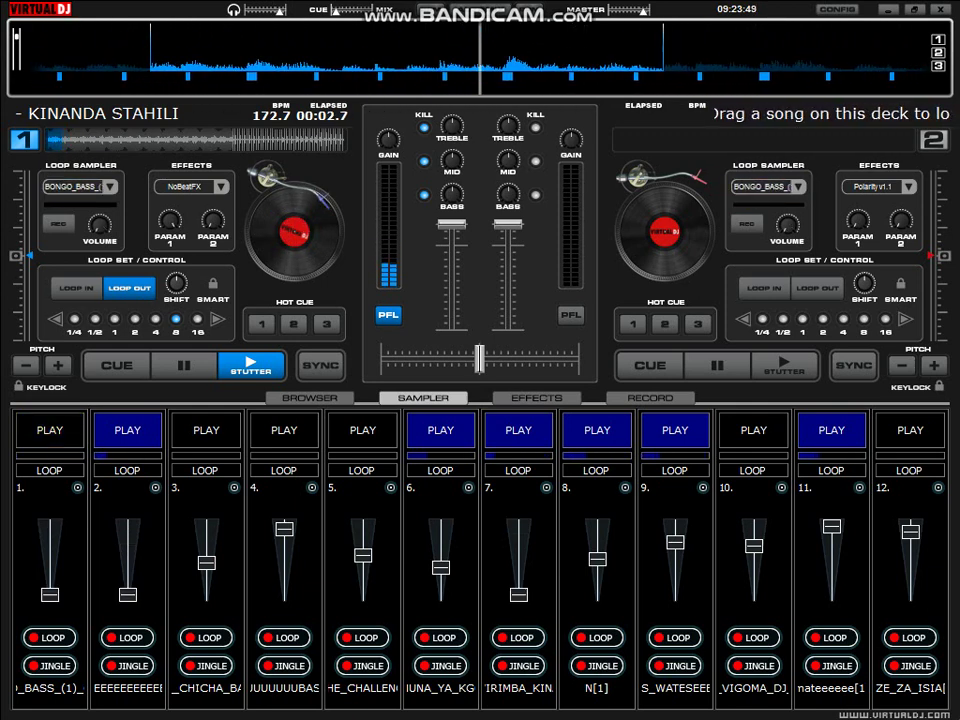
key("space")
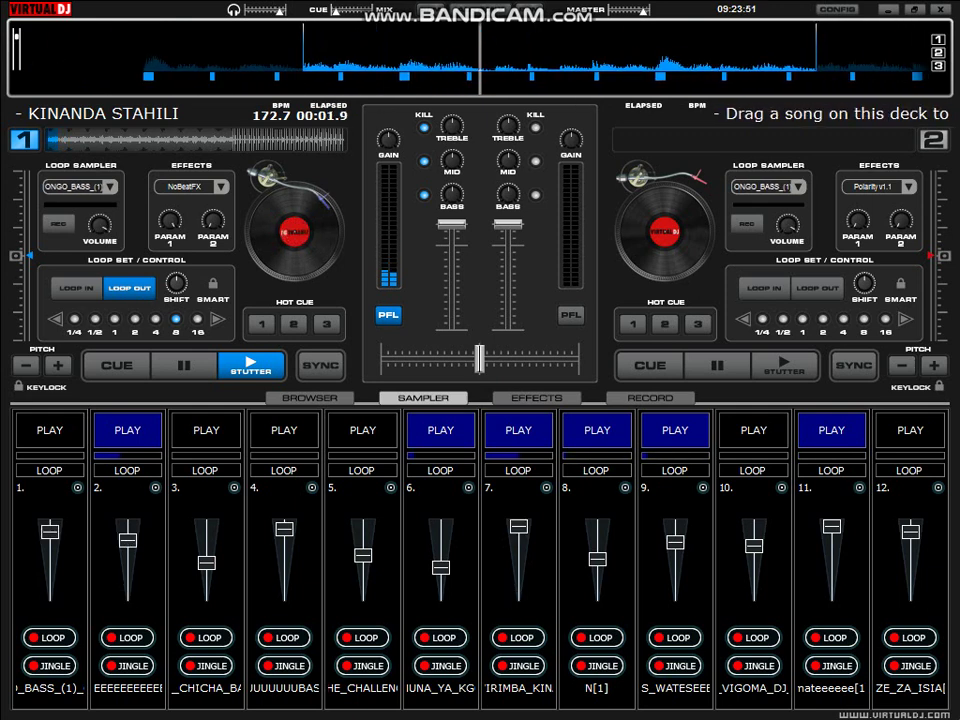
key("space")
key("space")
key("space")
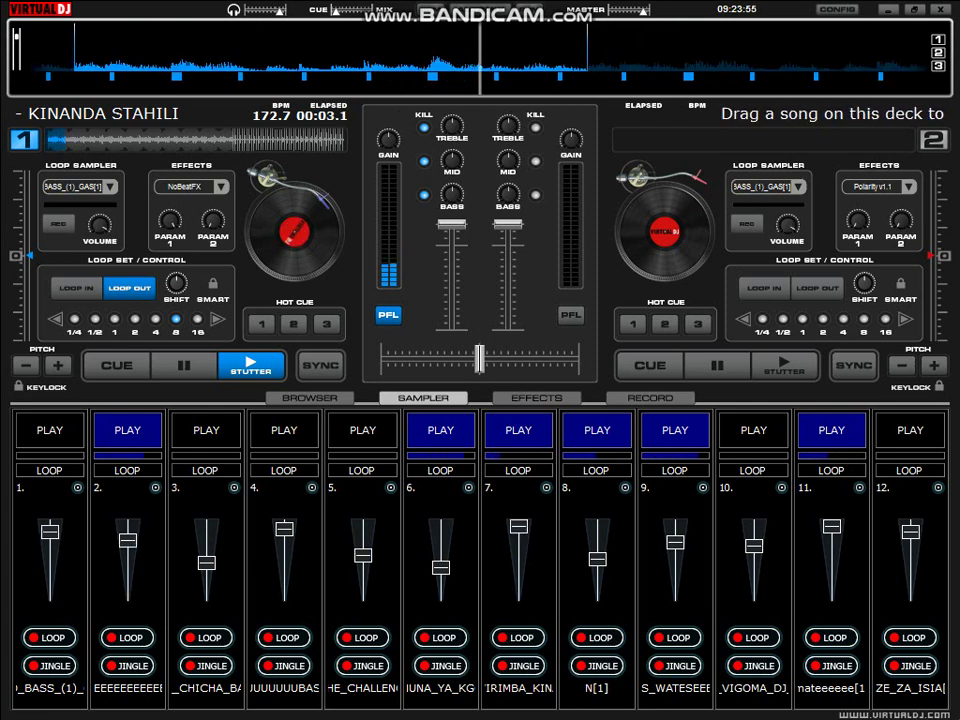
key("space")
key("space")
key("space")
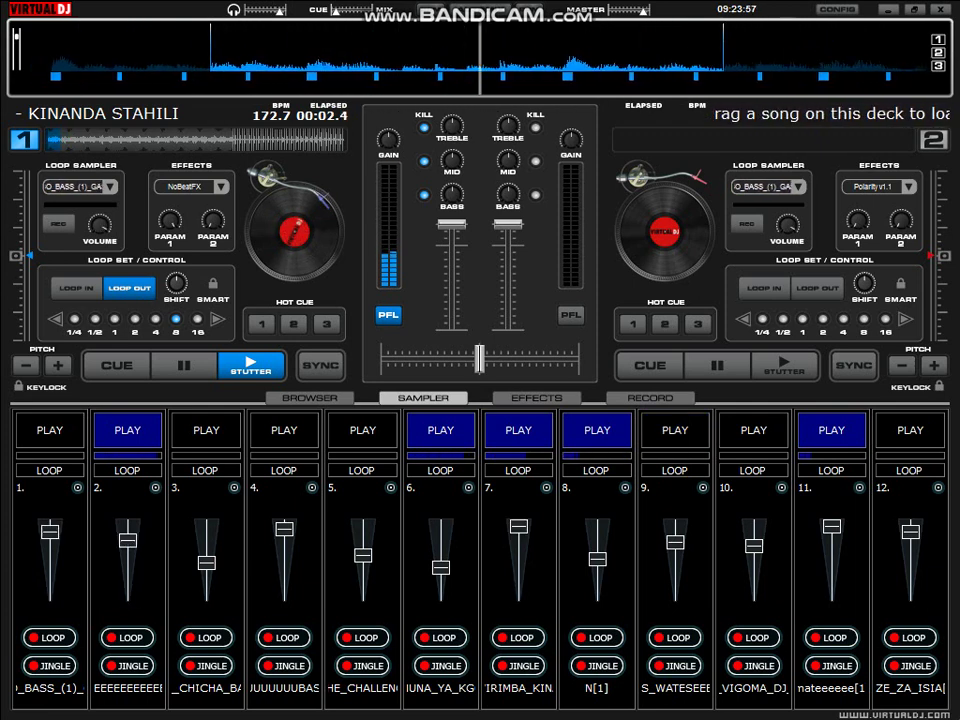